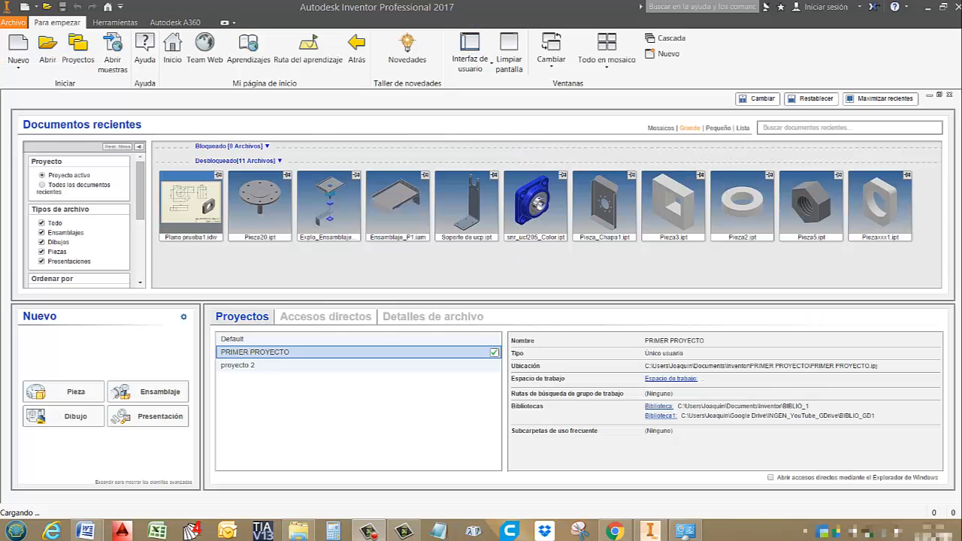
Open the drawing Plano prueba1.idw from the recent documents.
click(178, 204)
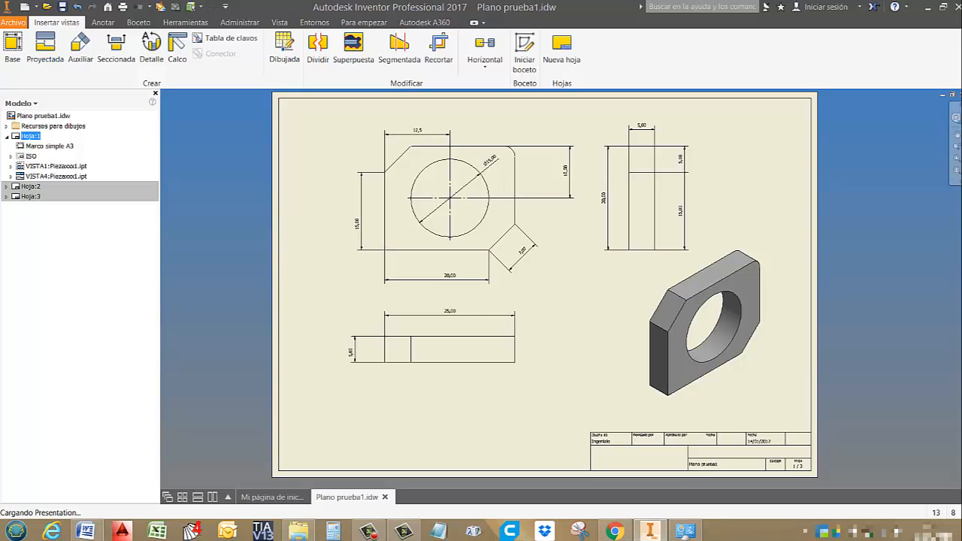
Check the computer's processor, memory and system type in the Windows system properties and close them.
click(16, 530)
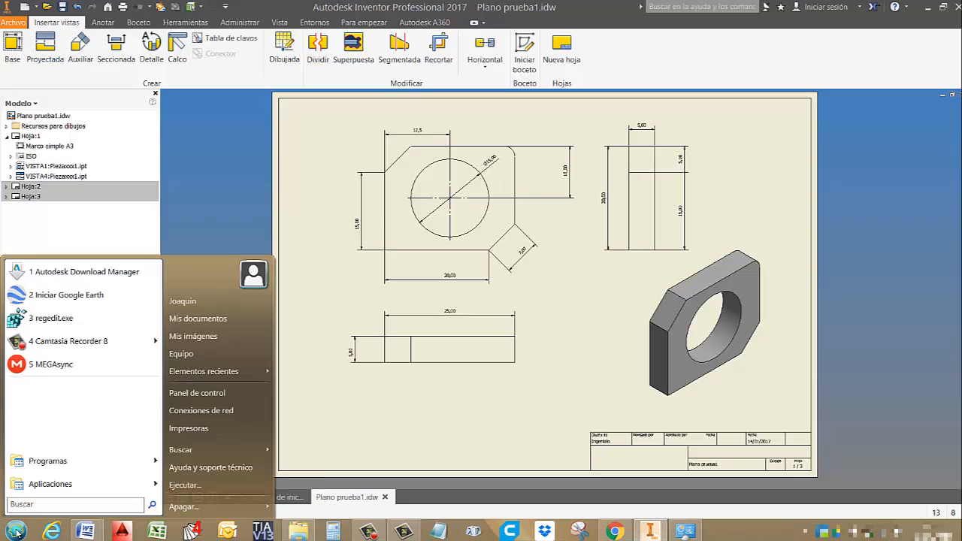
right_click(198, 353)
click(242, 470)
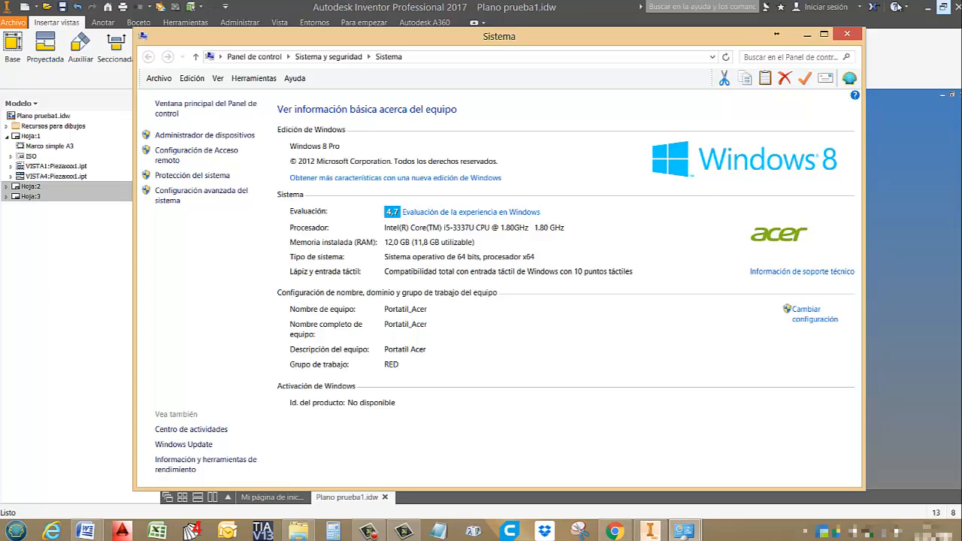
click(807, 35)
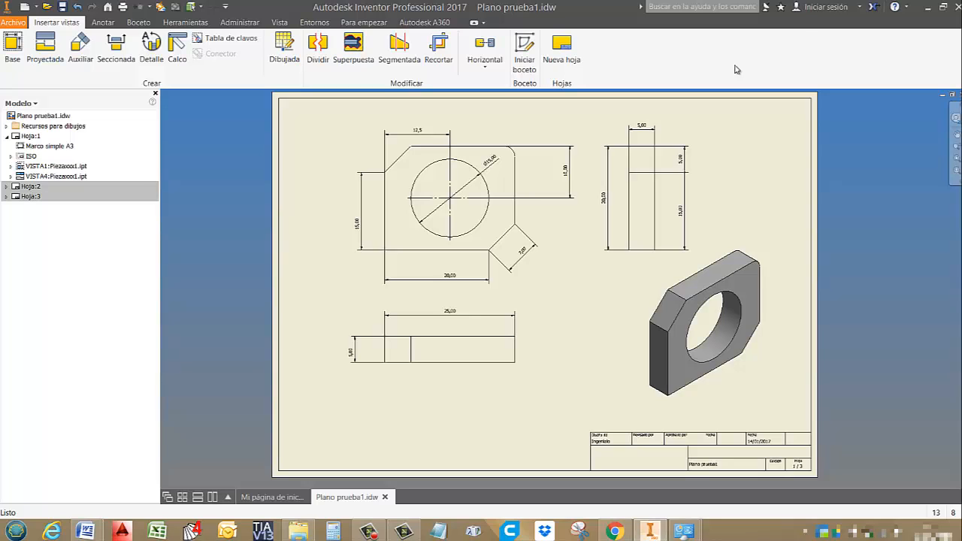
Open the add-in manager from the drawing's environment tools.
click(181, 22)
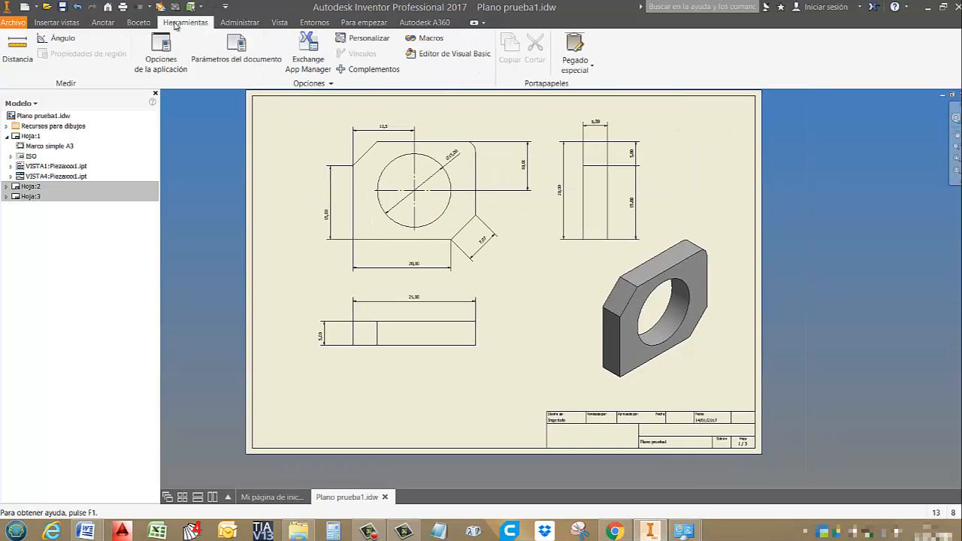
click(311, 24)
click(194, 23)
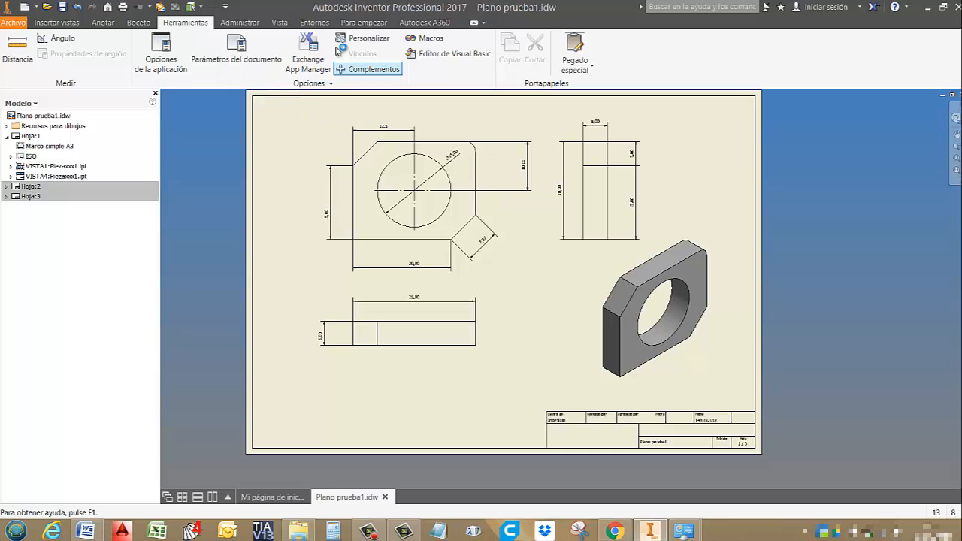
click(314, 22)
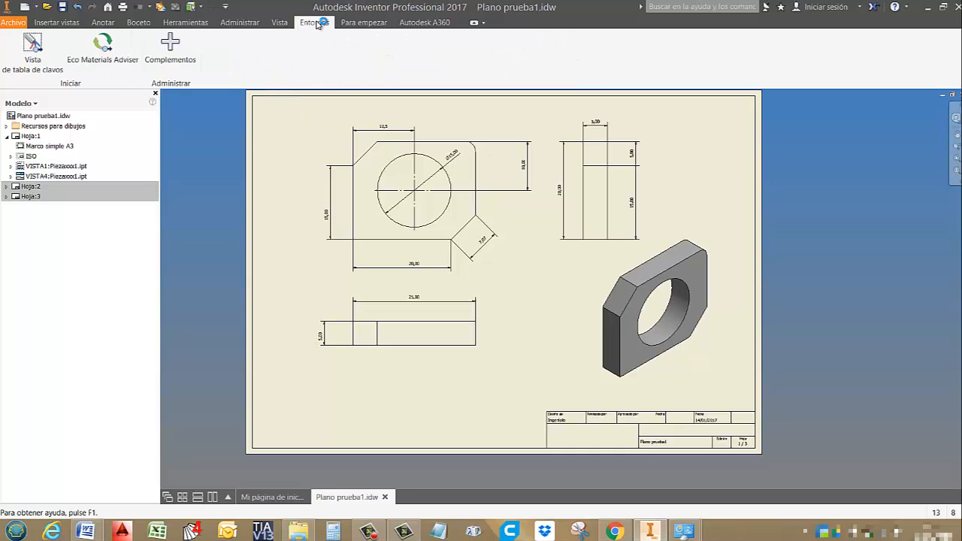
click(169, 47)
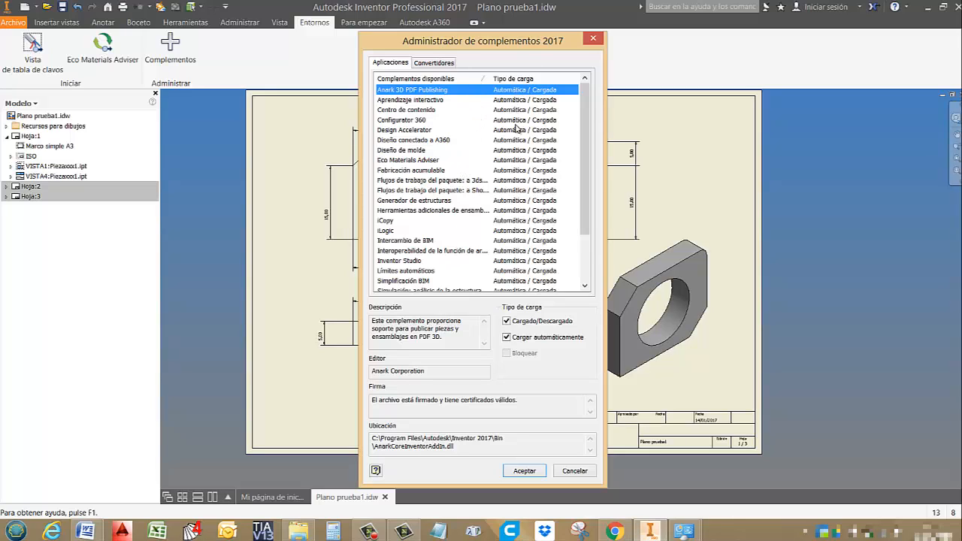
Review the application add-ins available in the manager, including Configurator 360, Diseño de molde and Anark 3D PDF Publishing, with their load settings.
click(400, 120)
click(404, 130)
click(407, 139)
click(410, 150)
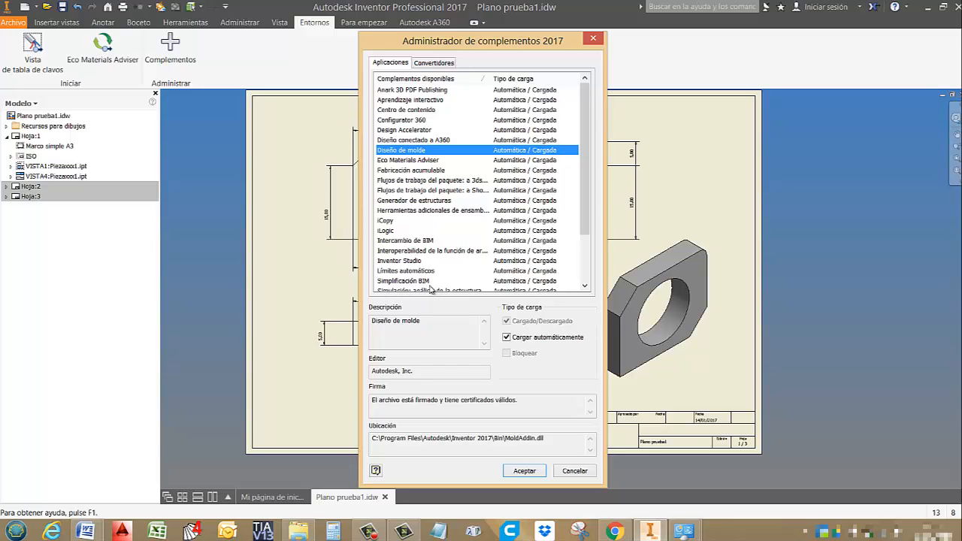
drag(589, 200, 588, 248)
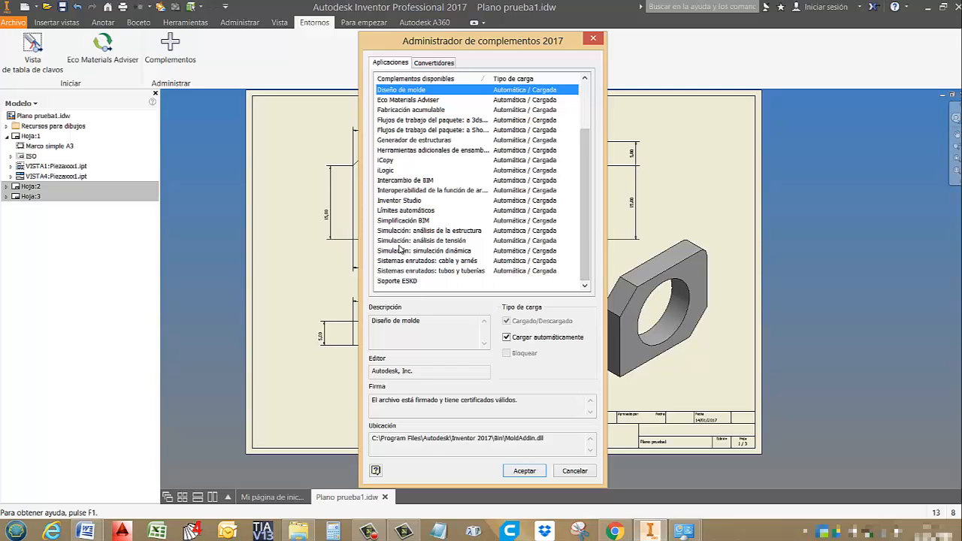
drag(584, 164, 583, 119)
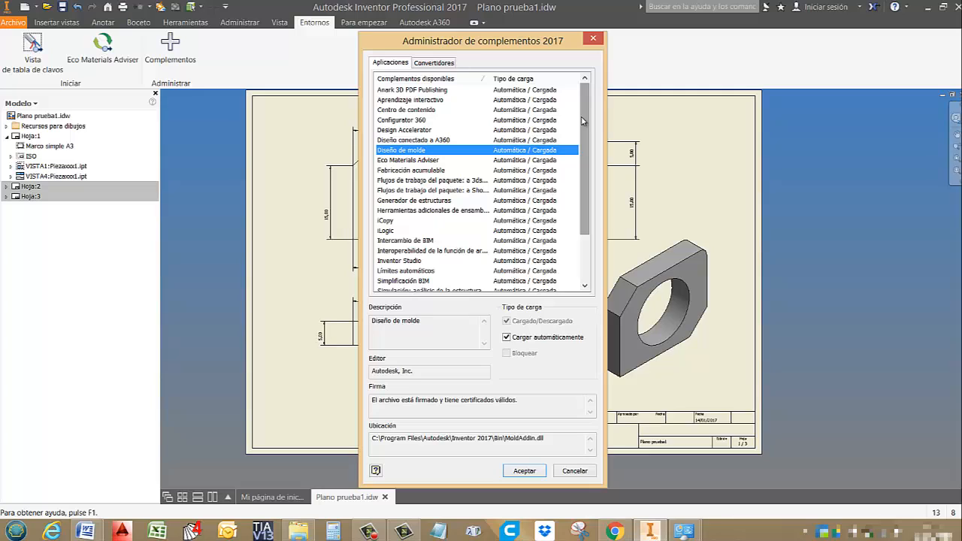
click(510, 91)
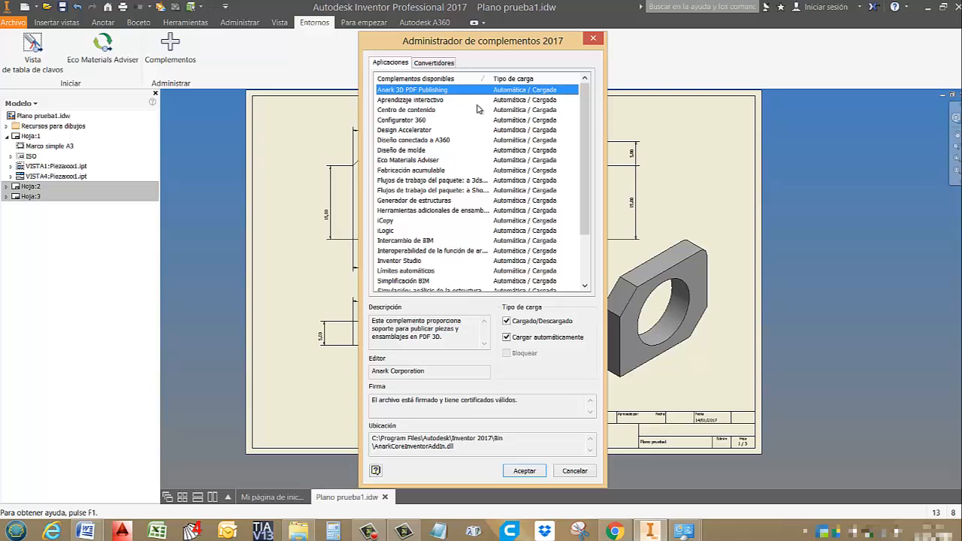
Unload Anark 3D PDF Publishing and turn off automatic loading for the add-ins from Configurator 360 through Sistemas enrutados: tubos y tuberías, accepting the changes.
double_click(445, 88)
click(429, 121)
scroll(505, 182, down, 2)
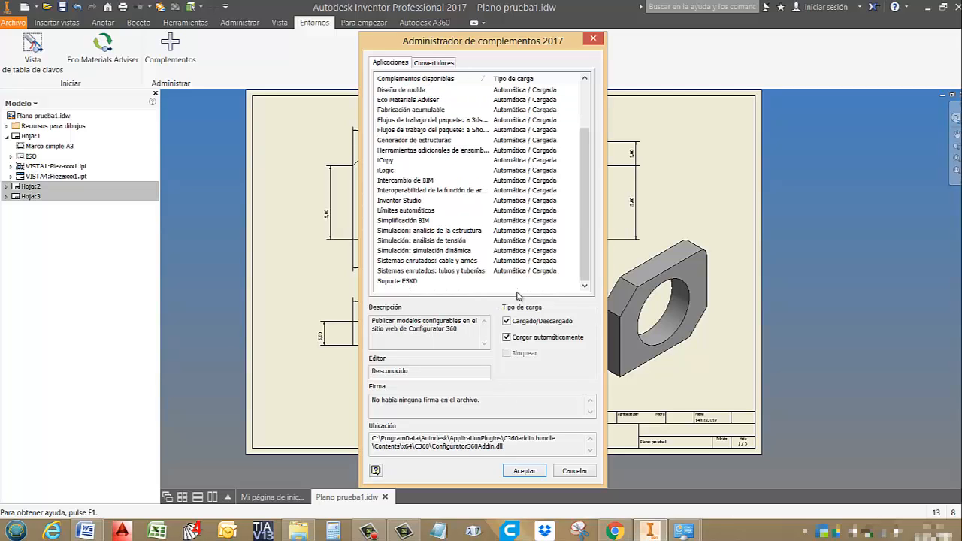
shift+click(519, 281)
click(507, 337)
click(508, 339)
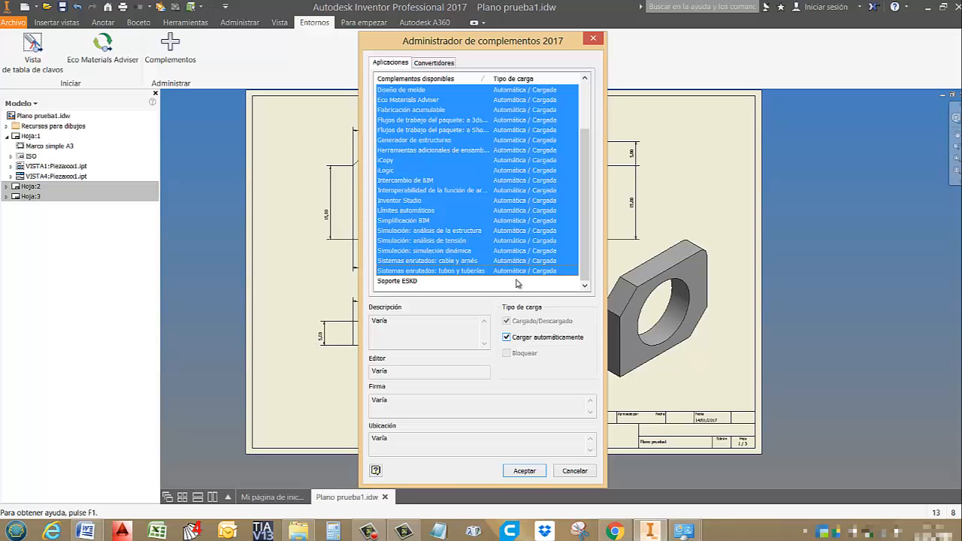
click(507, 338)
scroll(511, 133, up, 5)
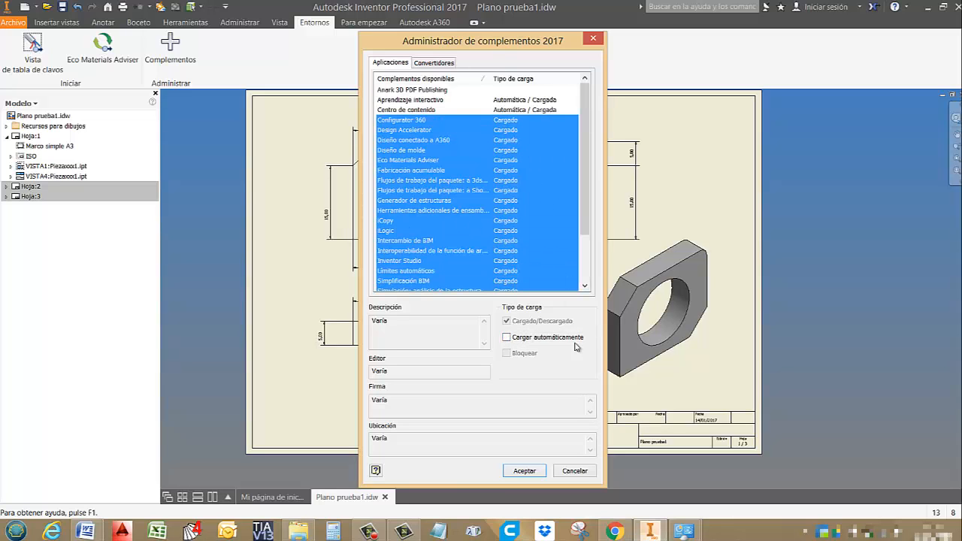
click(524, 471)
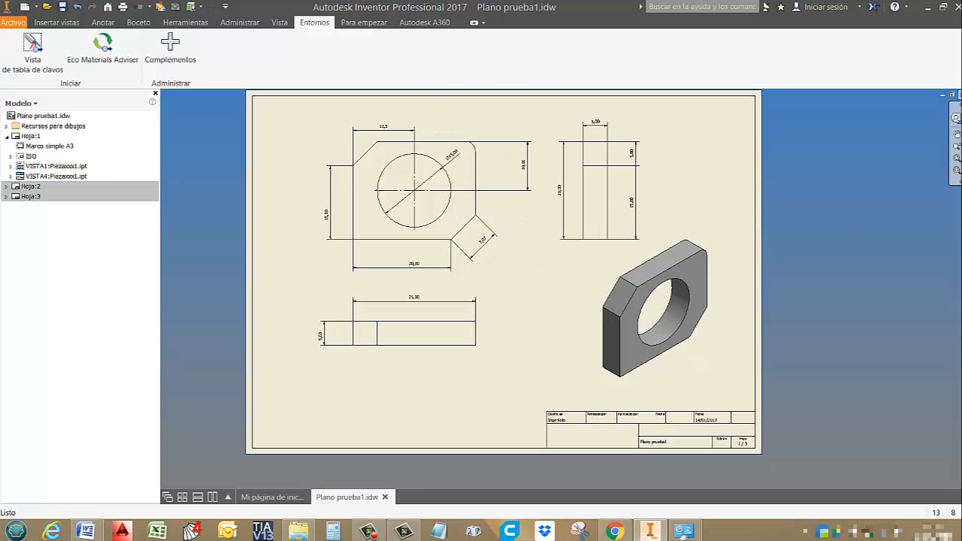
Restart Inventor and reopen the recent drawing Plano prueba1.idw.
click(957, 8)
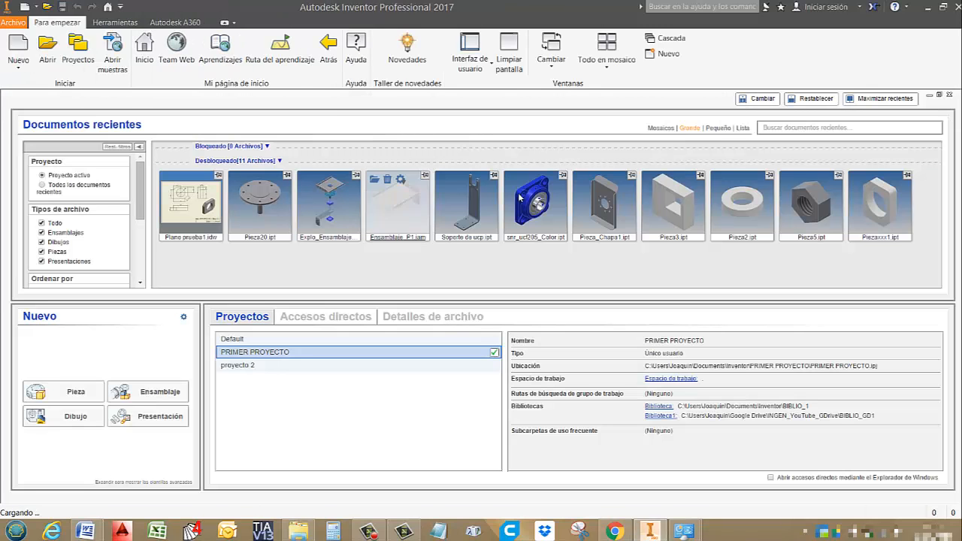
click(191, 204)
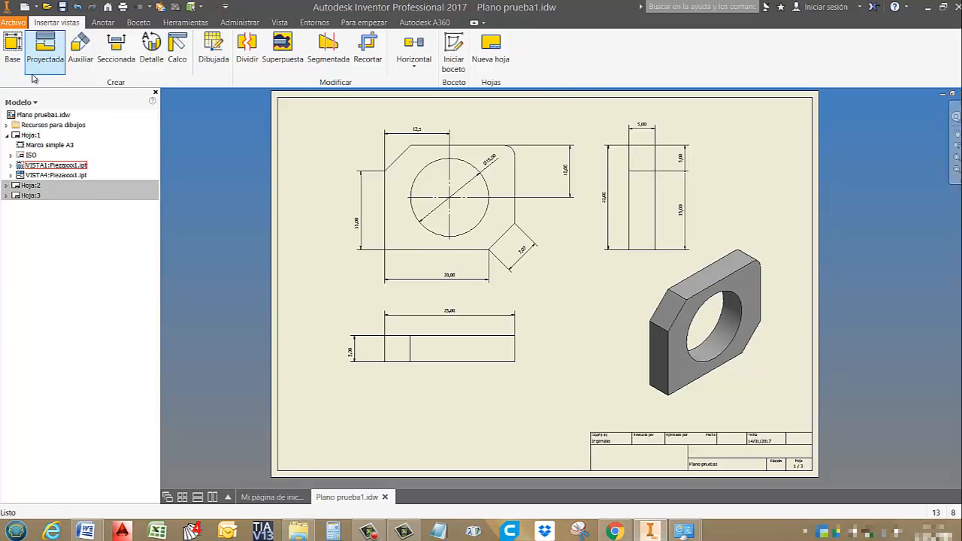
Activate sheets Hoja:2 and Hoja:3 in turn and return to Hoja:1.
click(31, 185)
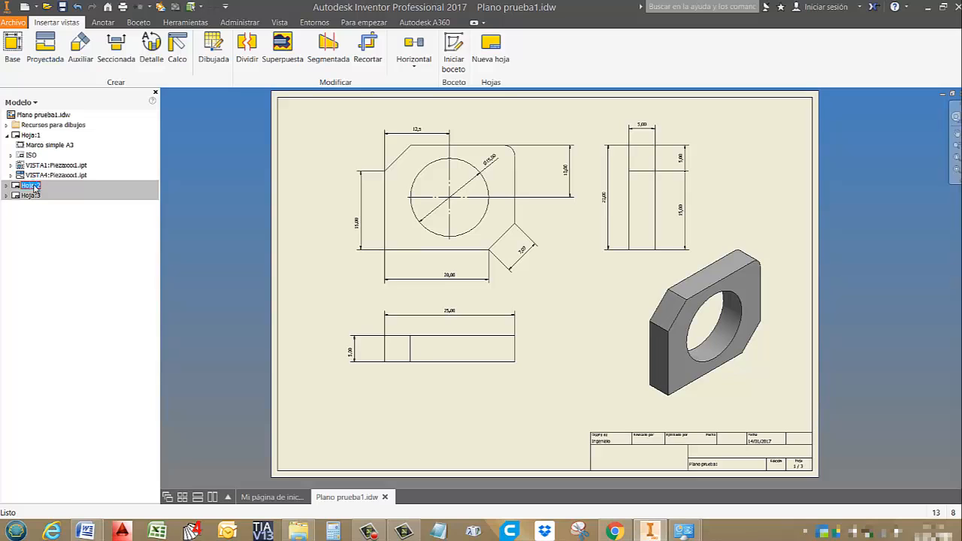
double_click(31, 186)
double_click(29, 196)
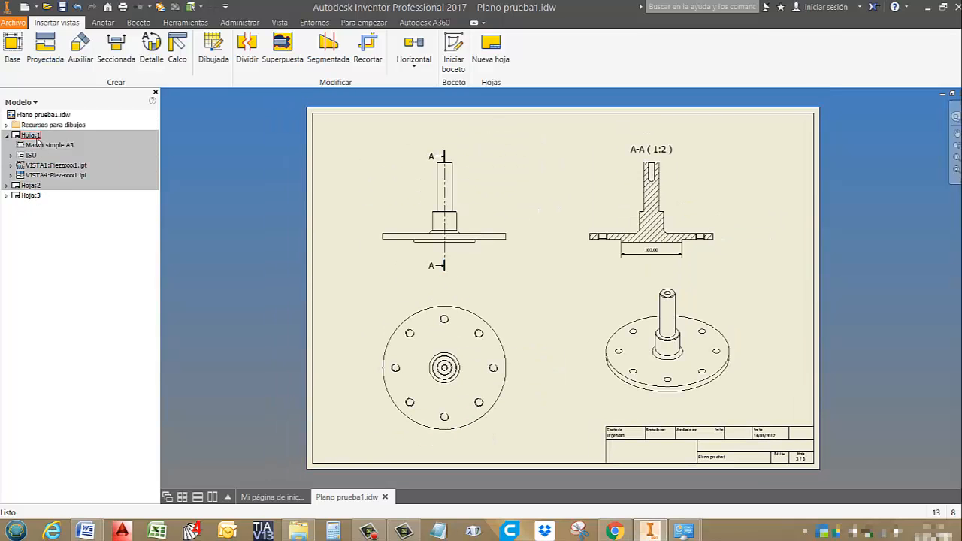
double_click(30, 135)
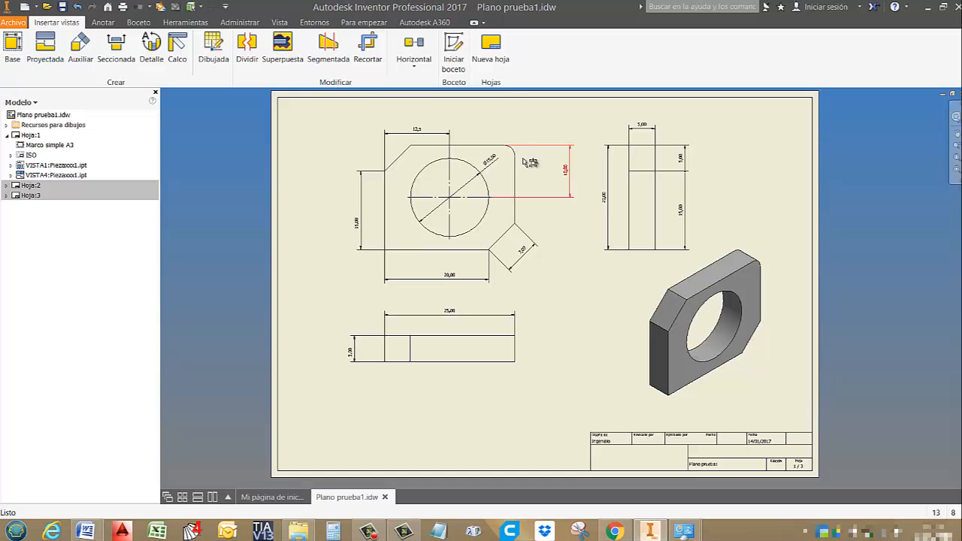
Examine the front view on Hoja:1 up close, including its rounded corner, the hole diameter dimension and the 10,00 vertical dimension.
scroll(537, 173, down, 3)
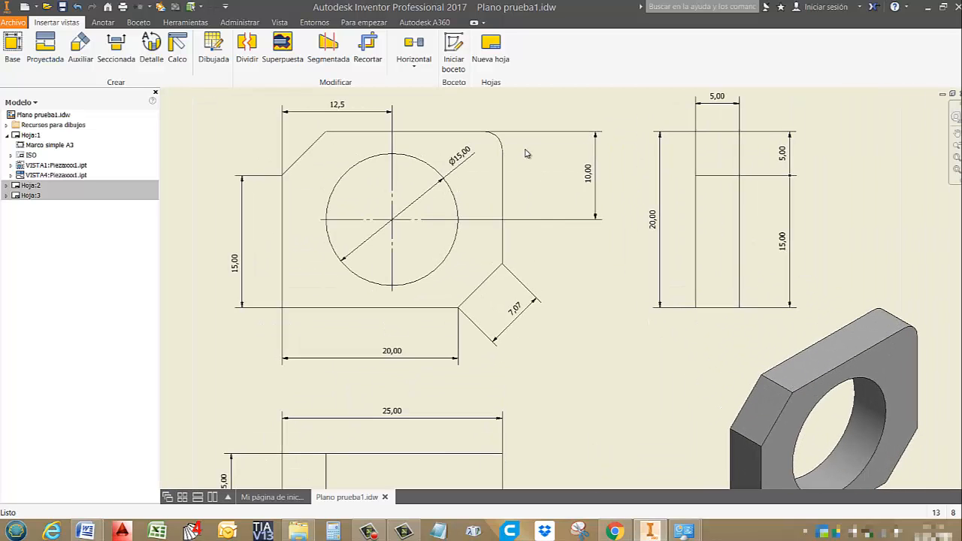
scroll(621, 302, down, 5)
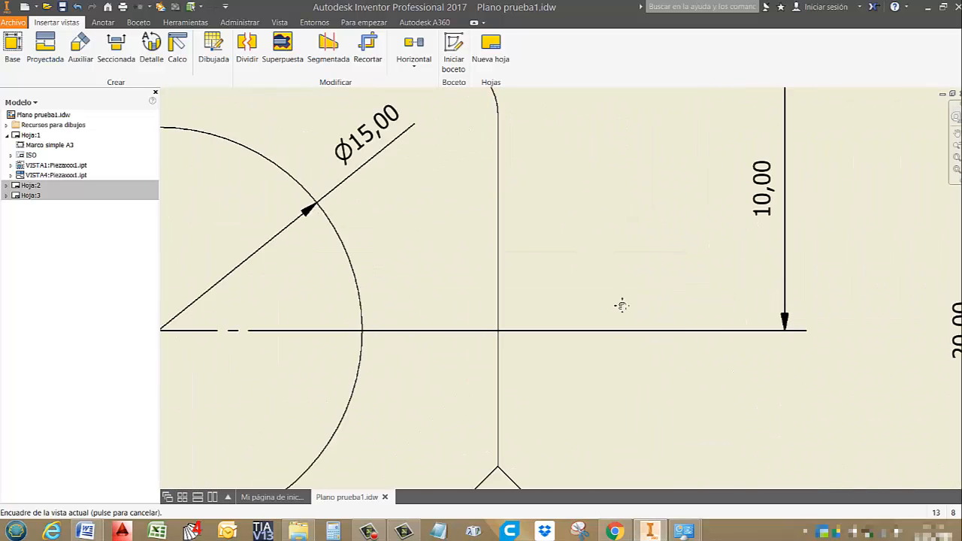
scroll(618, 247, up, 3)
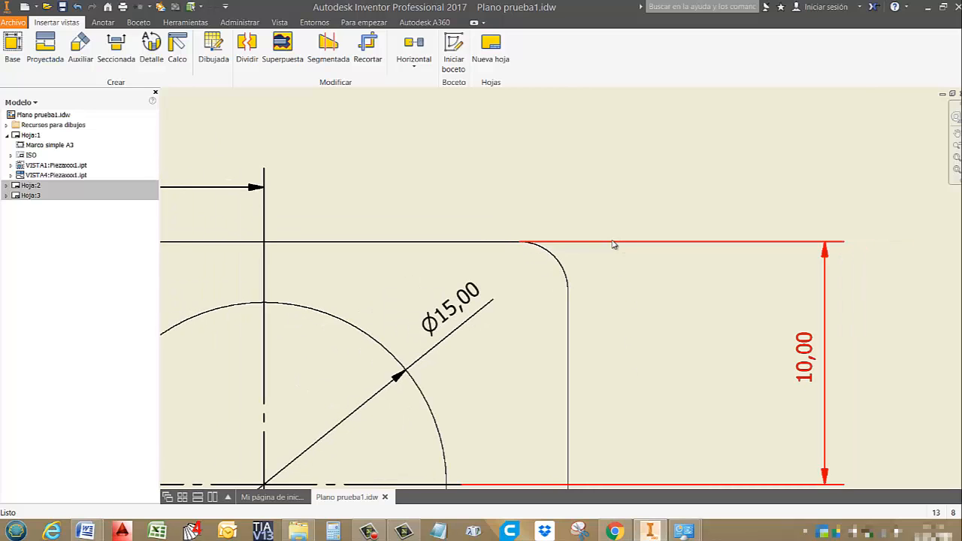
scroll(528, 246, down, 5)
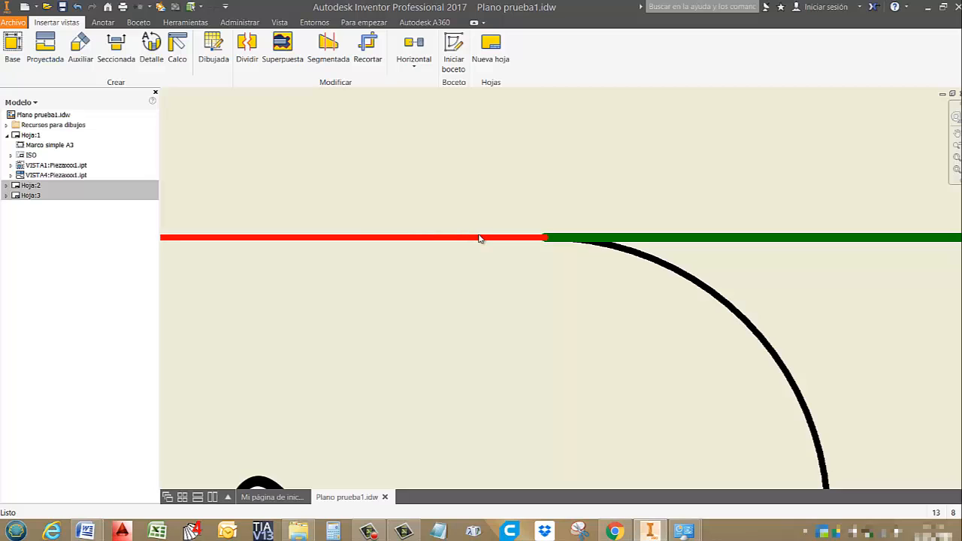
scroll(483, 237, up, 5)
scroll(666, 310, down, 3)
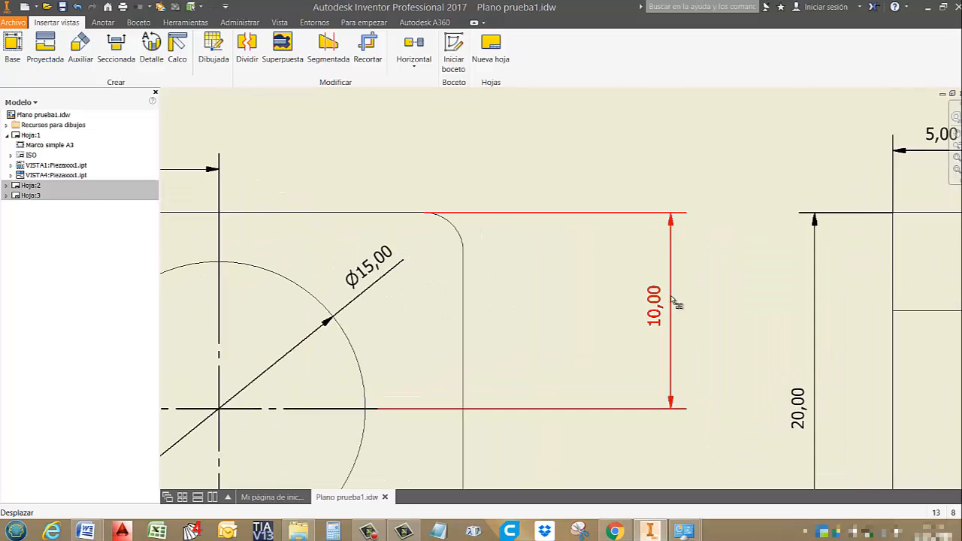
scroll(651, 279, up, 2)
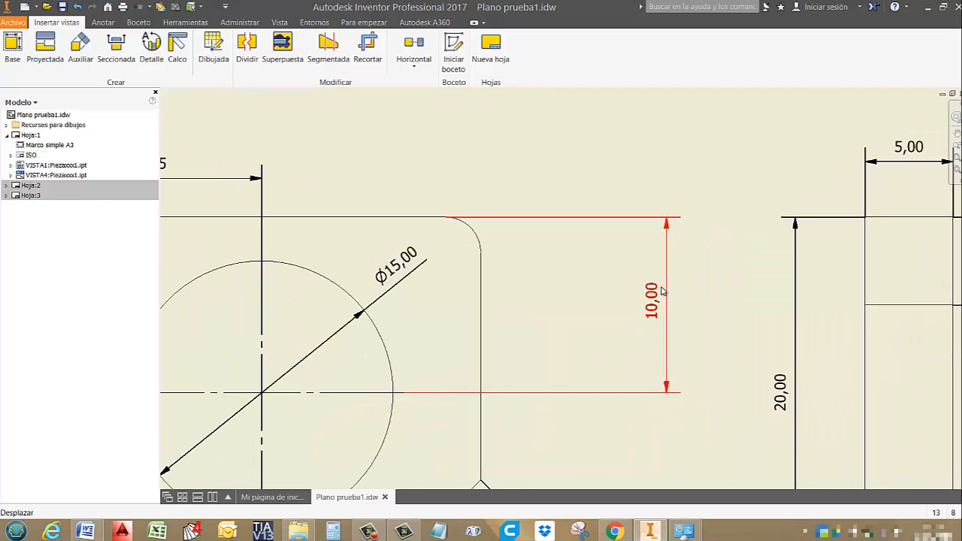
scroll(669, 301, up, 3)
middle_drag(620, 296, 563, 283)
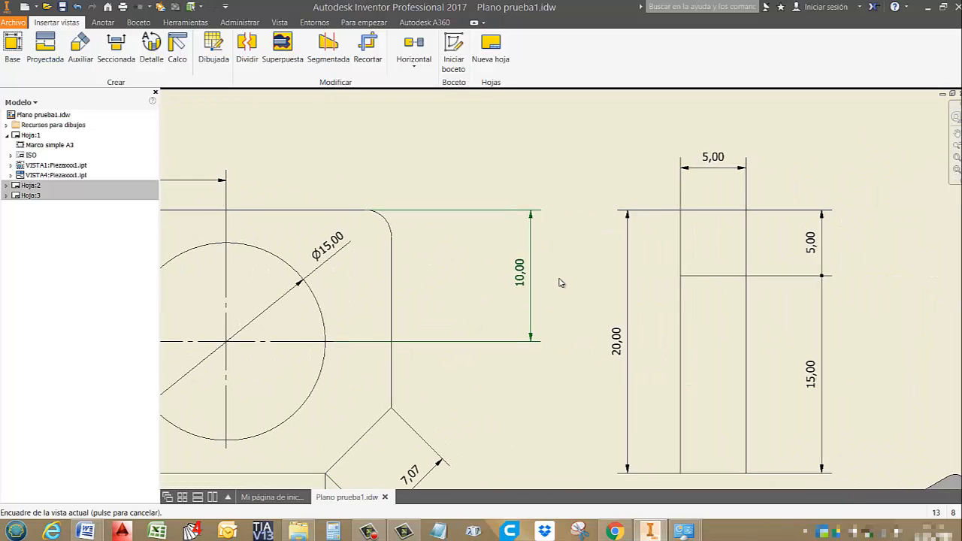
scroll(620, 335, up, 1)
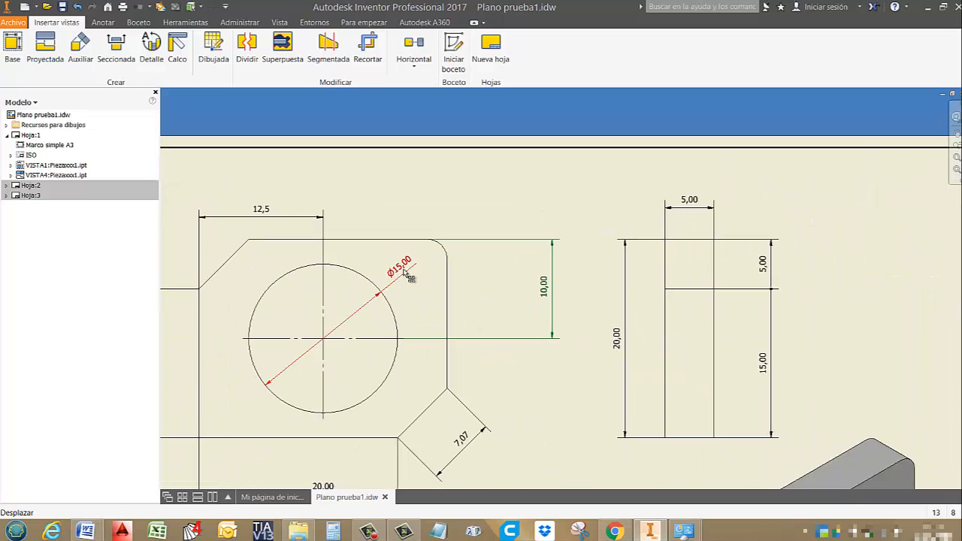
scroll(620, 267, up, 1)
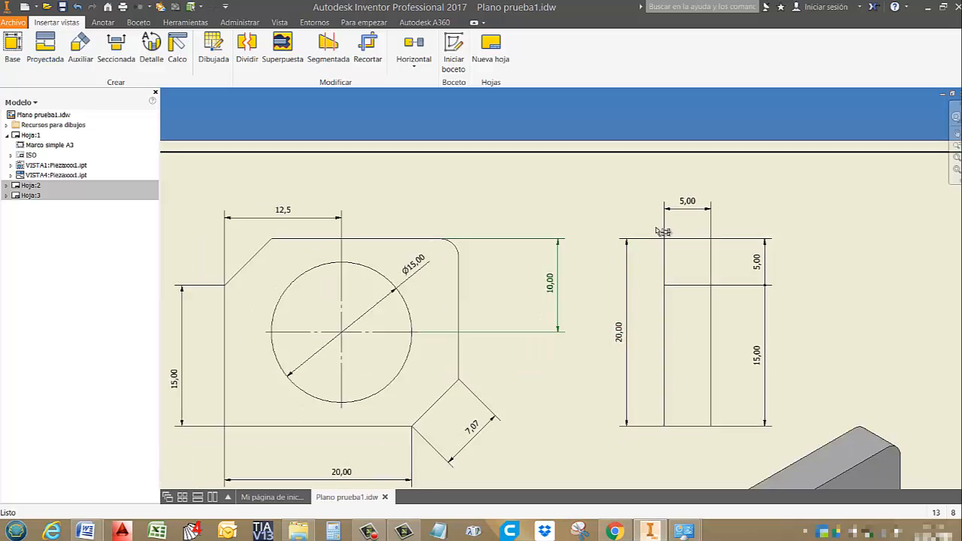
Examine the side view's lines and dimensions up close, along with the lower view and the shaded isometric view on Hoja:1.
scroll(720, 295, down, 5)
scroll(697, 274, down, 4)
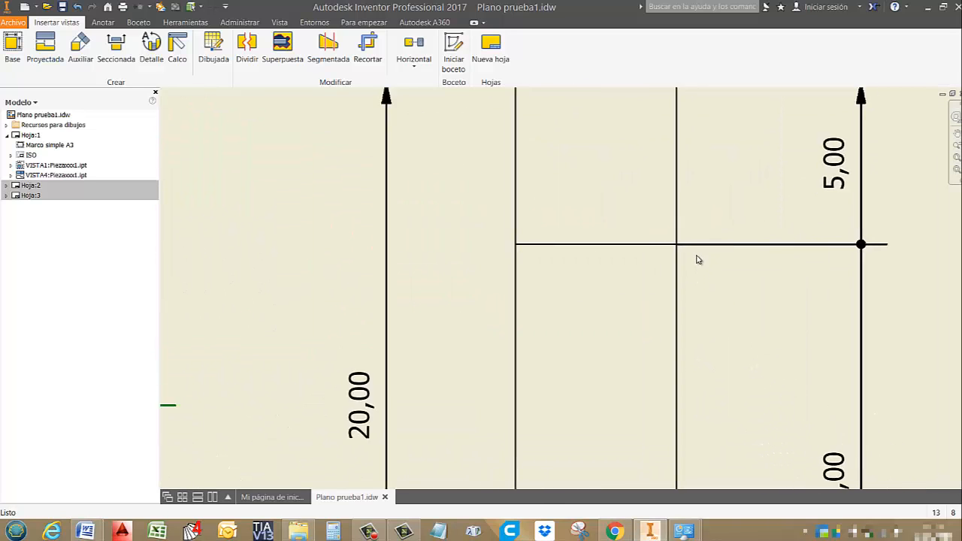
scroll(714, 224, up, 4)
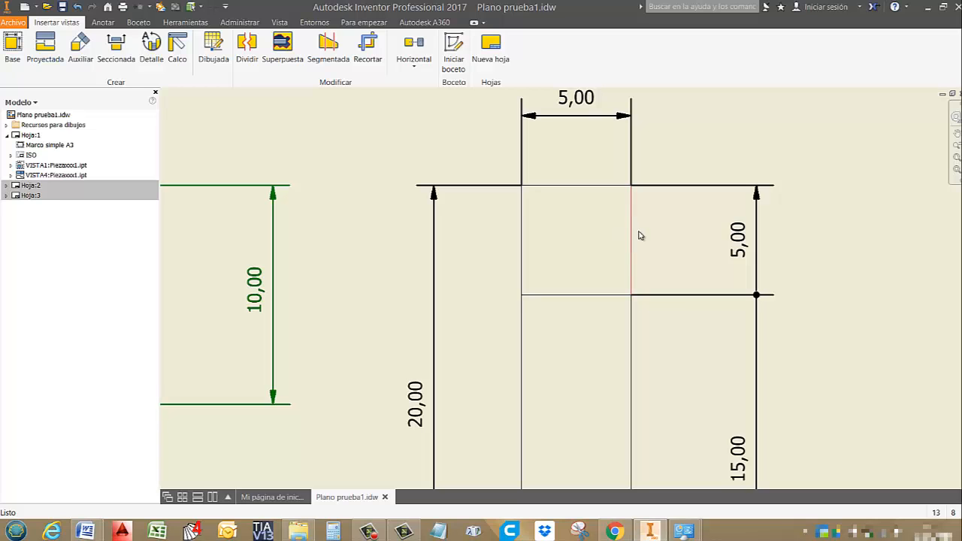
scroll(678, 189, up, 5)
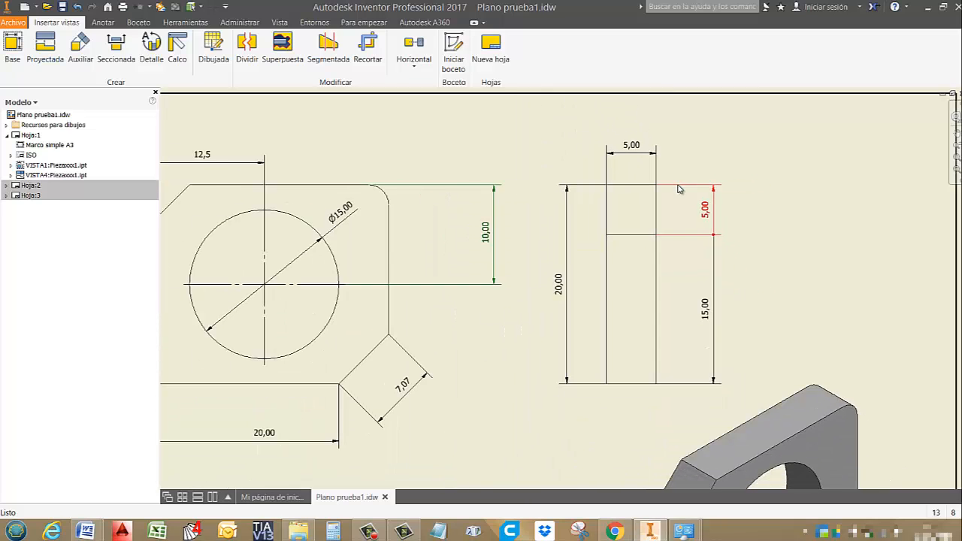
middle_drag(575, 253, 520, 234)
scroll(519, 234, down, 1)
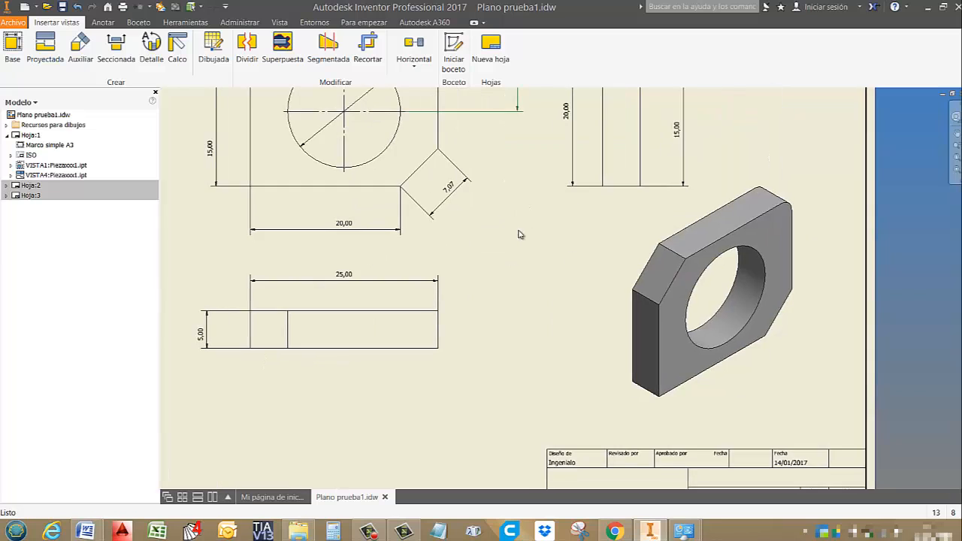
scroll(601, 269, up, 4)
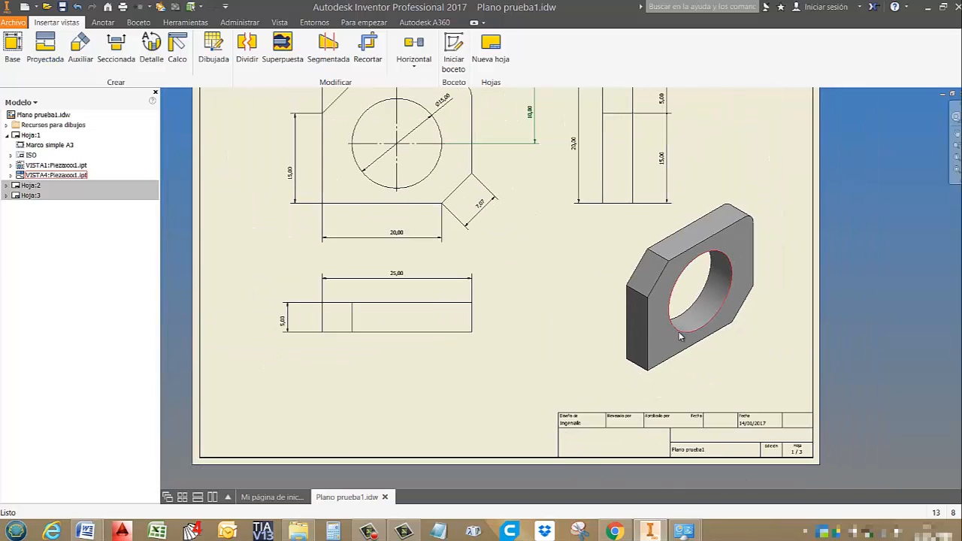
Open the dimension style of the front view's 10,00 vertical dimension for editing and close the style editor without changes.
middle_drag(576, 245, 621, 343)
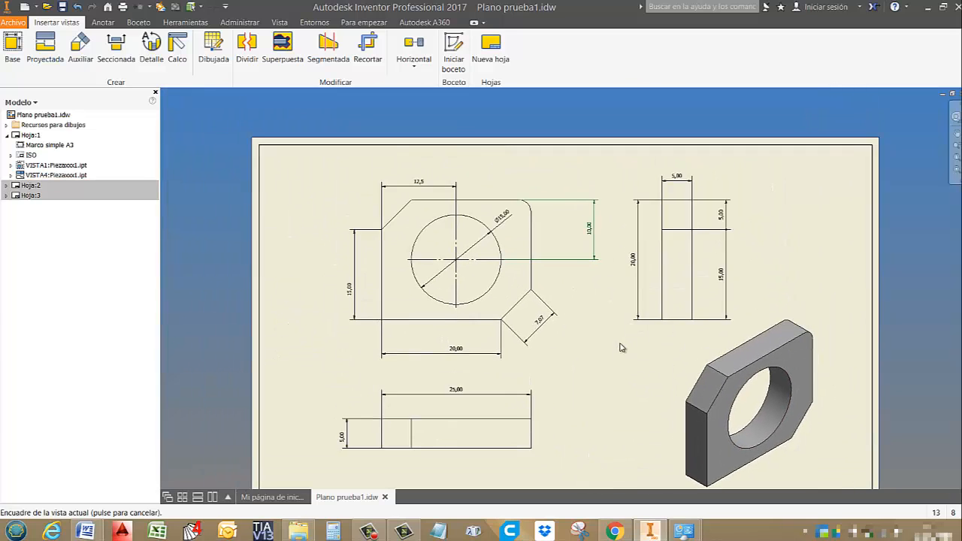
scroll(568, 242, down, 3)
scroll(568, 243, down, 1)
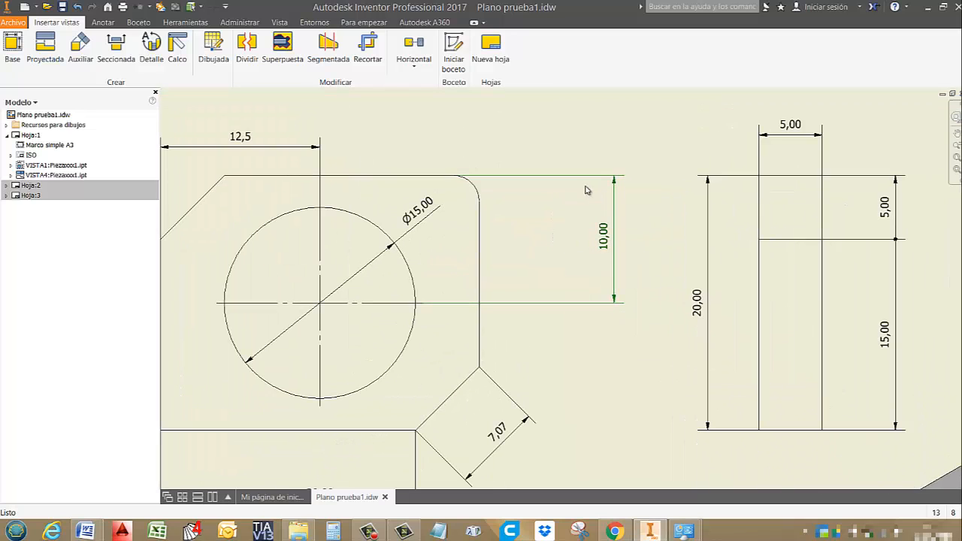
right_click(606, 235)
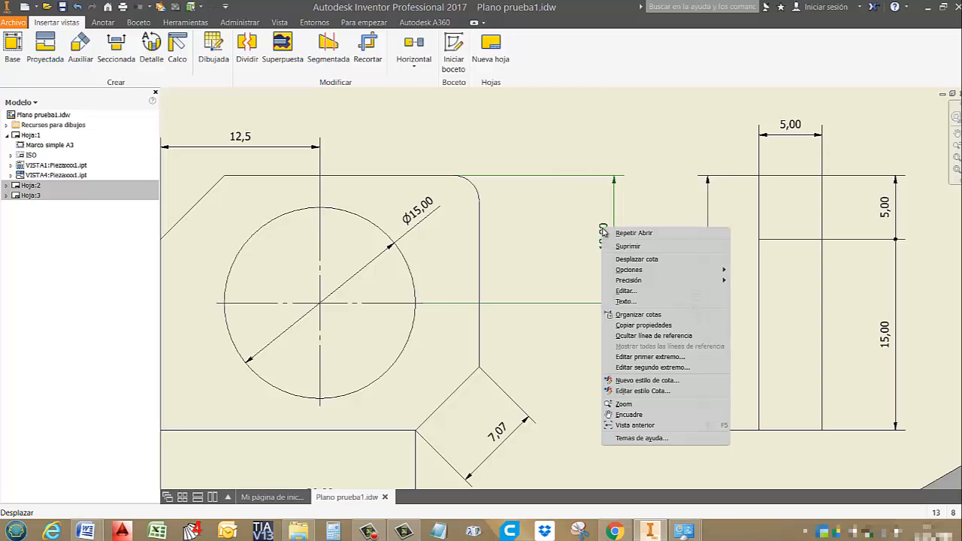
click(643, 392)
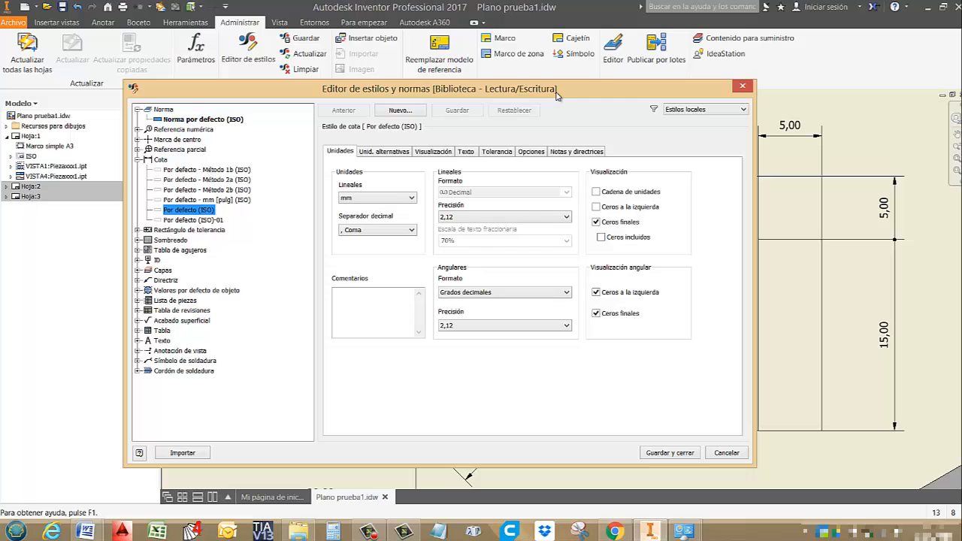
click(726, 453)
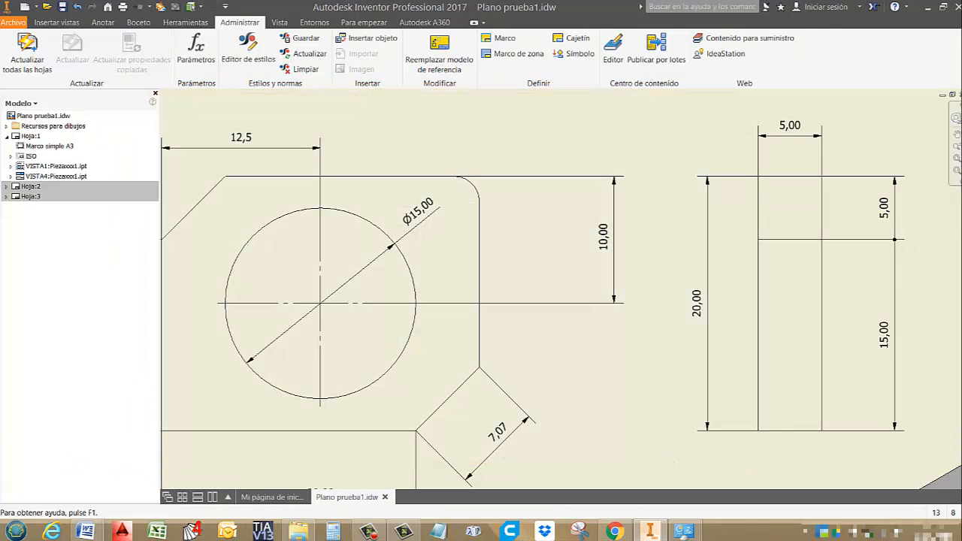
Check the style library access options of PRIMER PROYECTO in the project settings and return to the Plano prueba1.idw drawing.
click(303, 497)
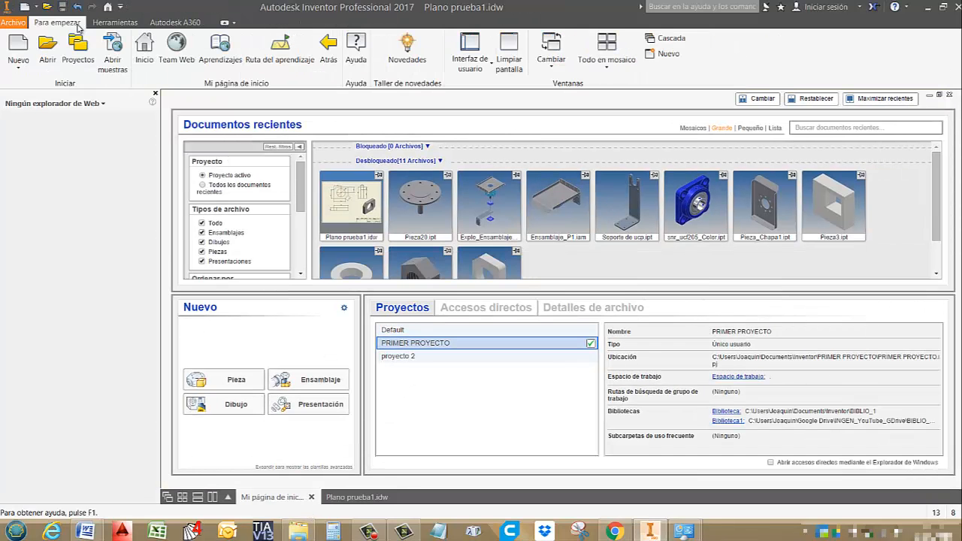
click(78, 51)
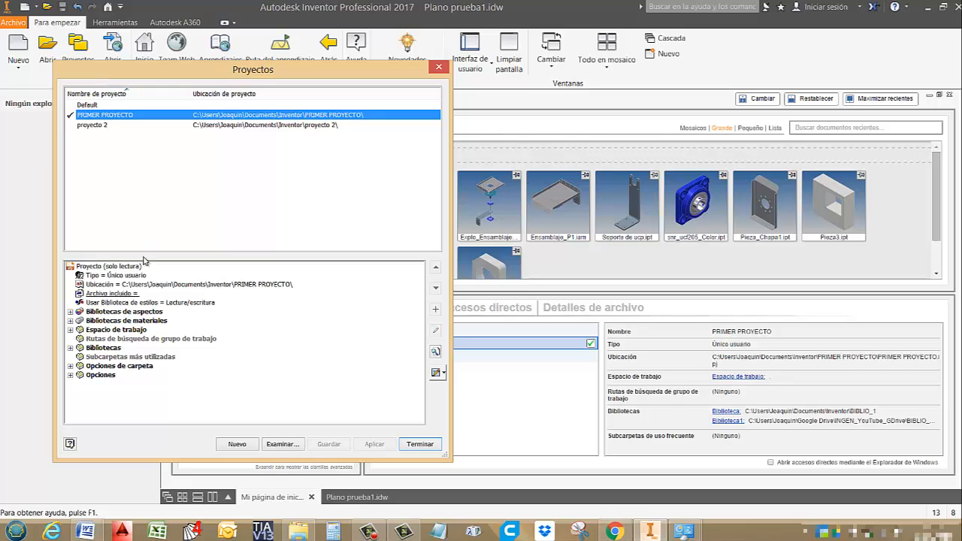
click(118, 302)
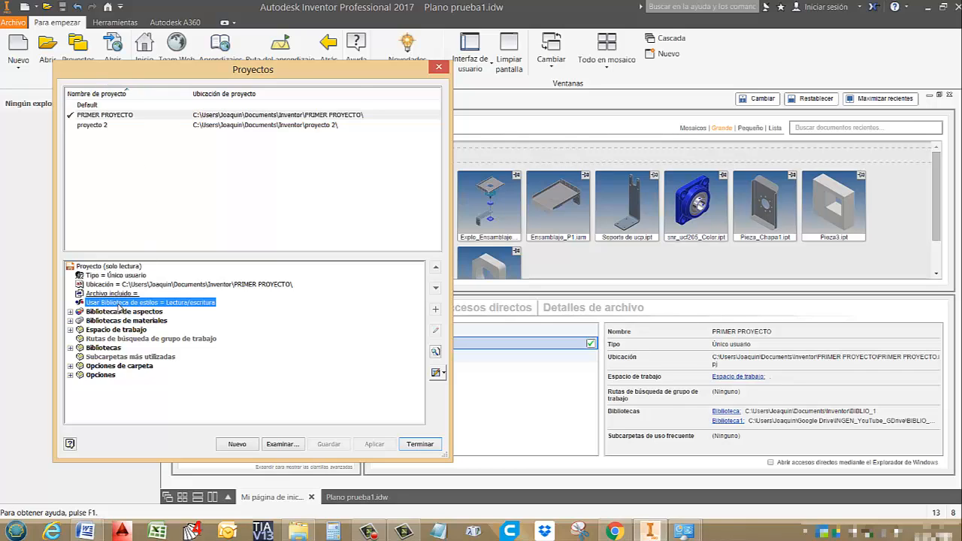
right_click(194, 306)
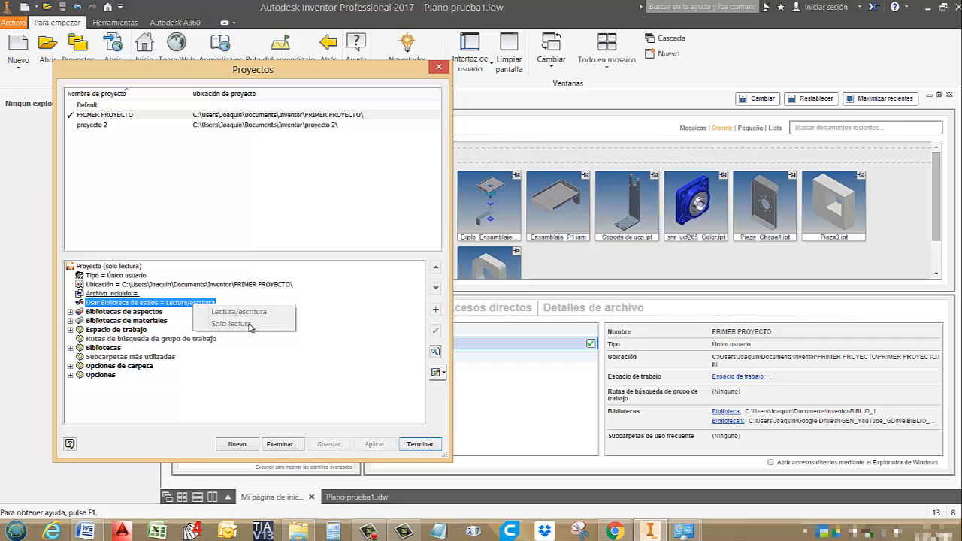
click(340, 322)
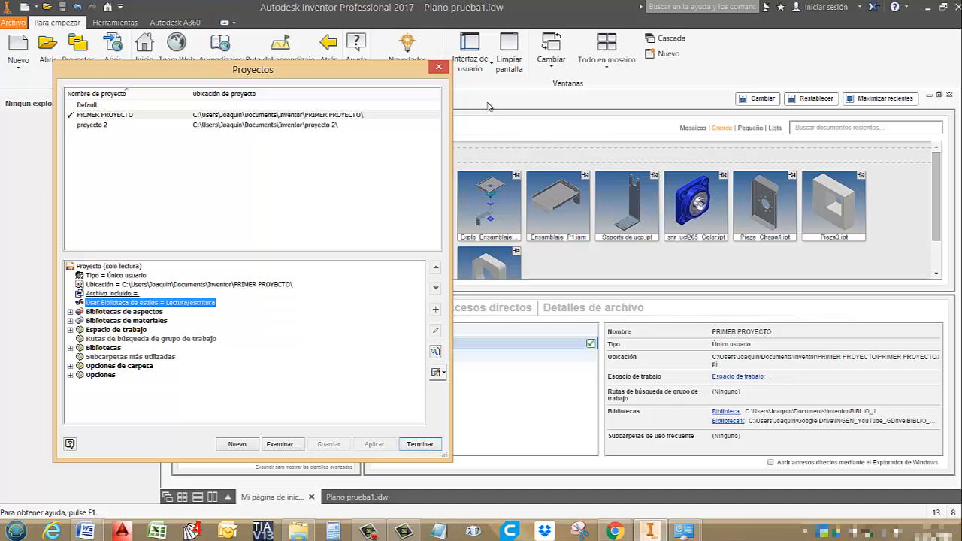
click(439, 68)
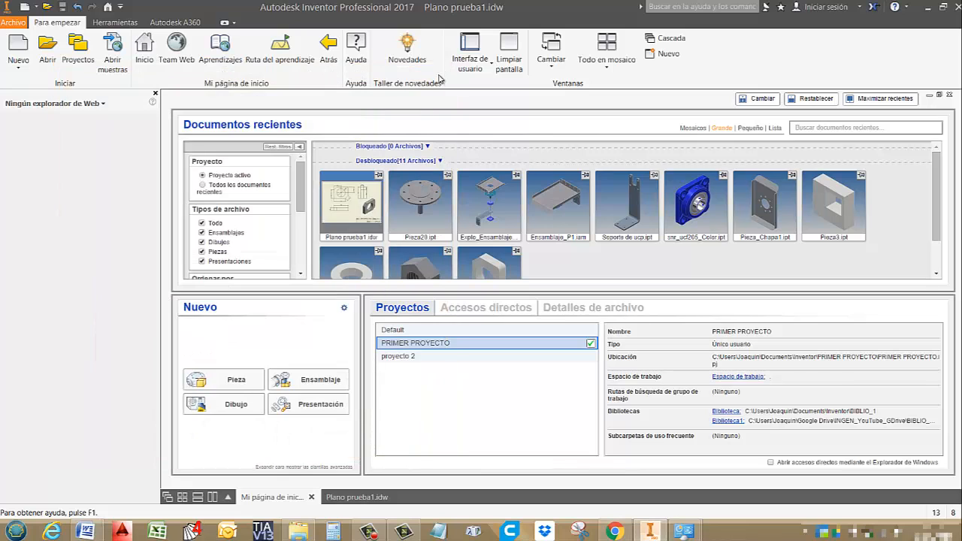
click(357, 496)
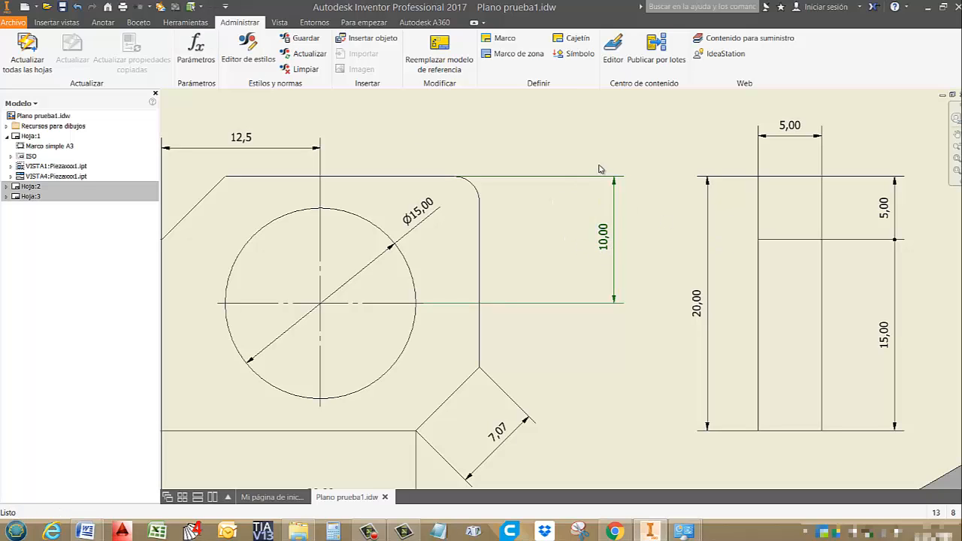
Open the styles editor and turn off linear trailing zeros (Ceros finales) for the Por defecto (ISO) dimension style.
scroll(604, 216, down, 1)
scroll(605, 217, down, 1)
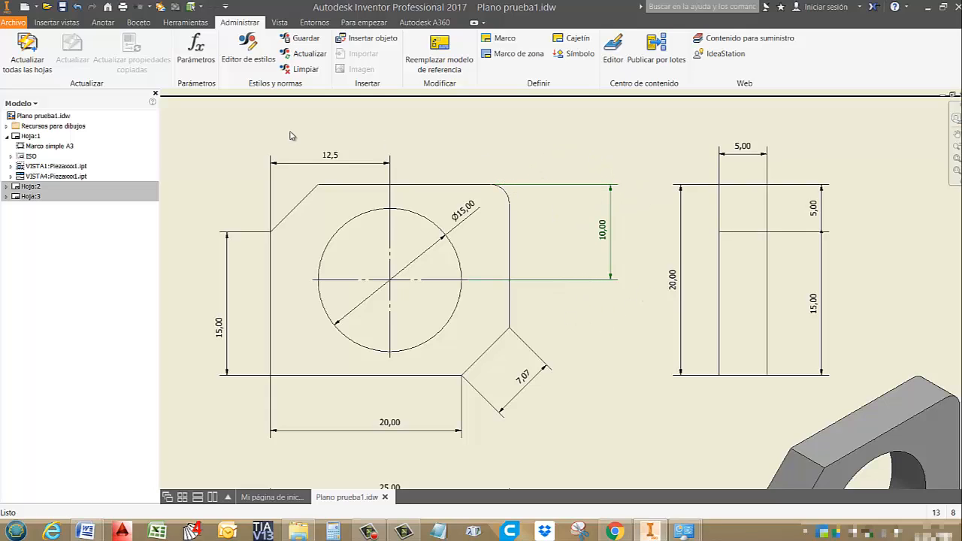
click(247, 49)
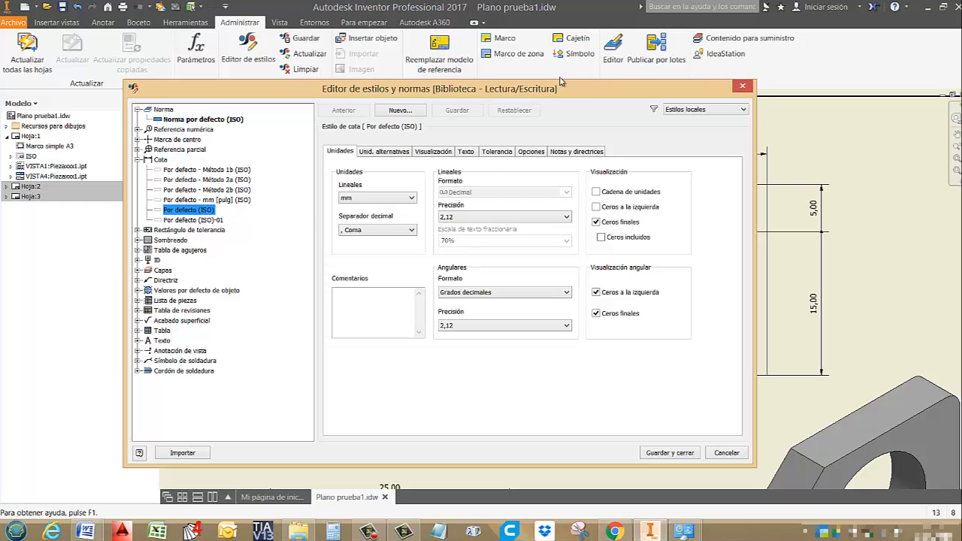
drag(560, 81, 540, 55)
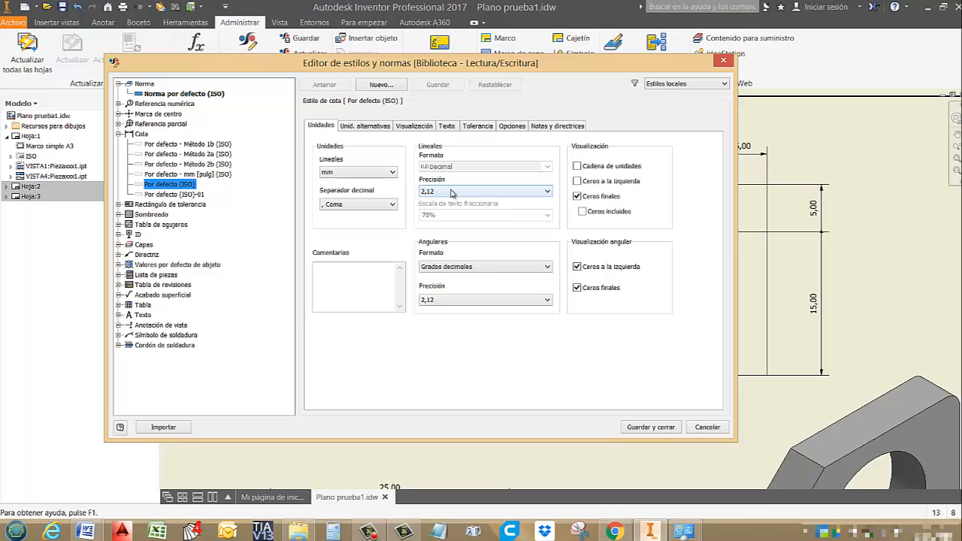
click(577, 196)
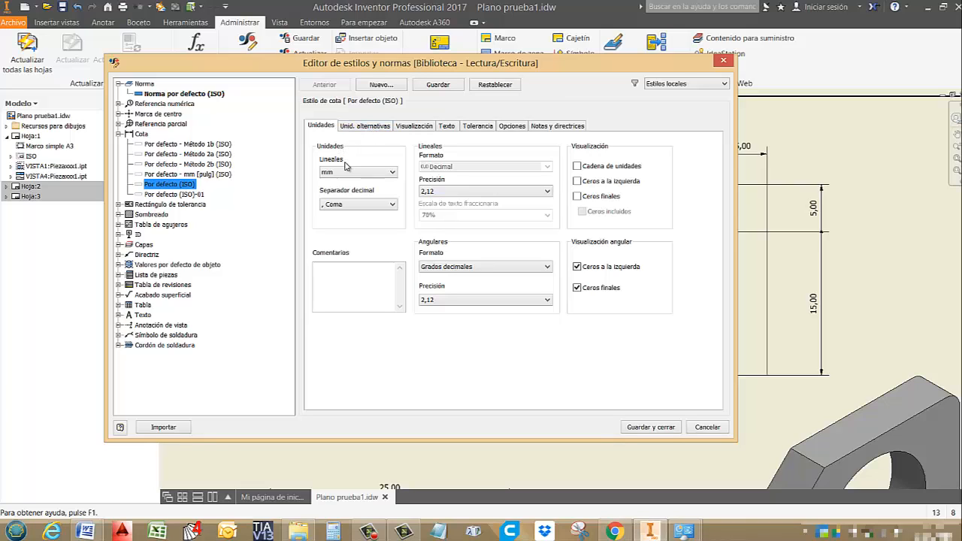
Set the dimension style's origin offset (Desfase de origen) to 2,00 mm and modify its gap value C: Separación.
click(365, 127)
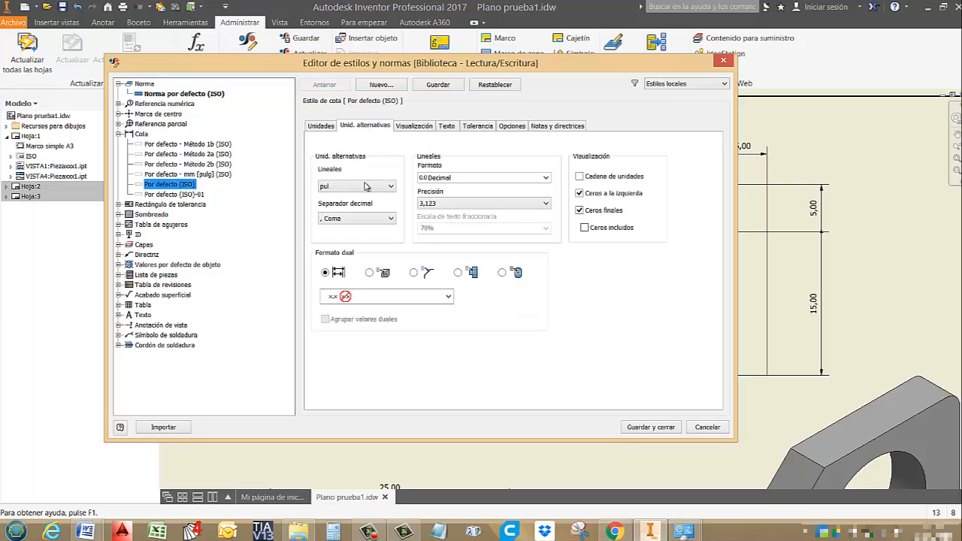
click(413, 127)
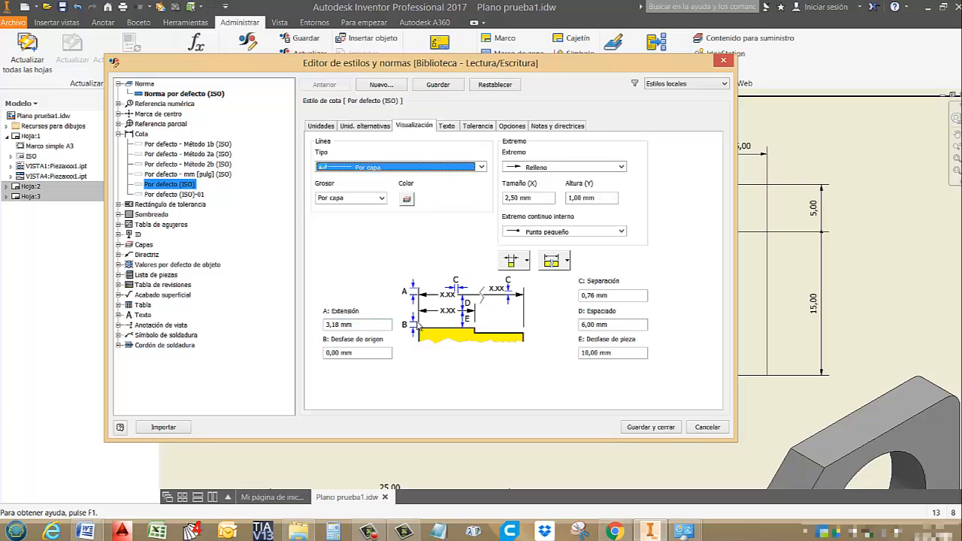
drag(355, 352, 295, 353)
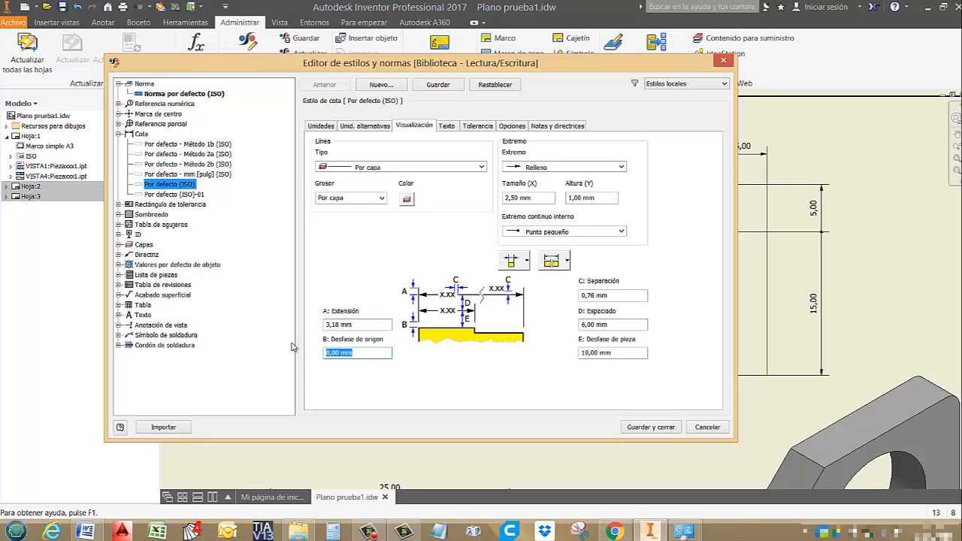
text(2)
click(614, 294)
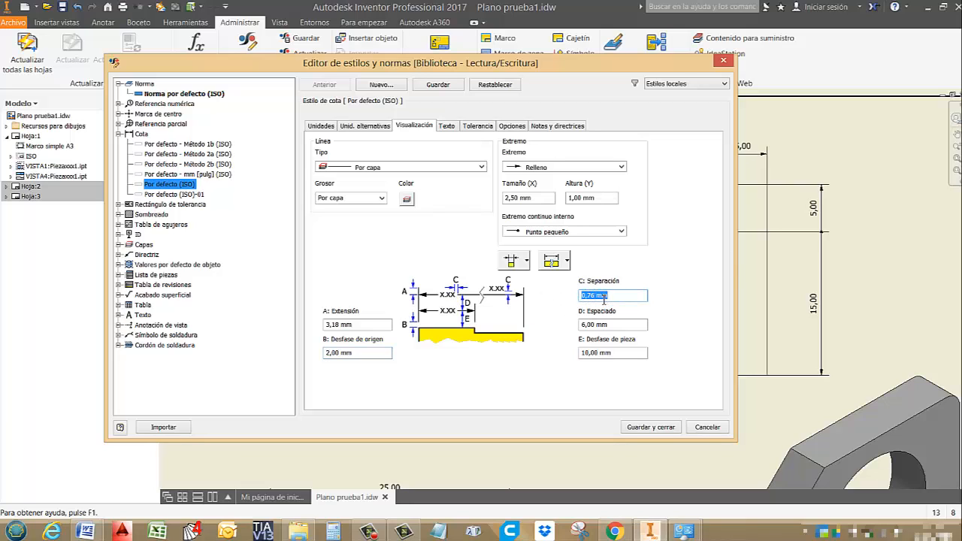
drag(587, 295, 623, 294)
text(8)
Review the dimension style's text, tolerance, options, and notes and leaders settings, and close the editor with the style changes saved.
click(447, 126)
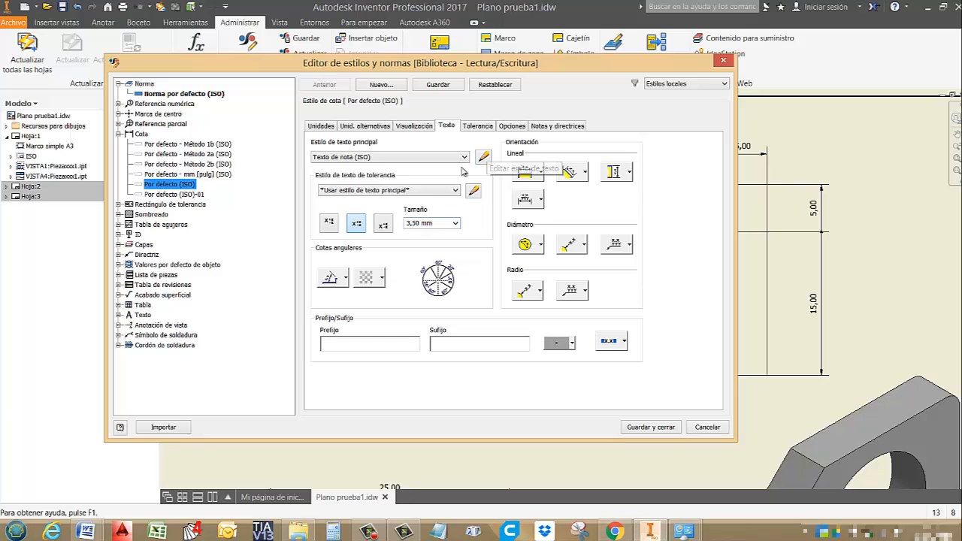
click(481, 126)
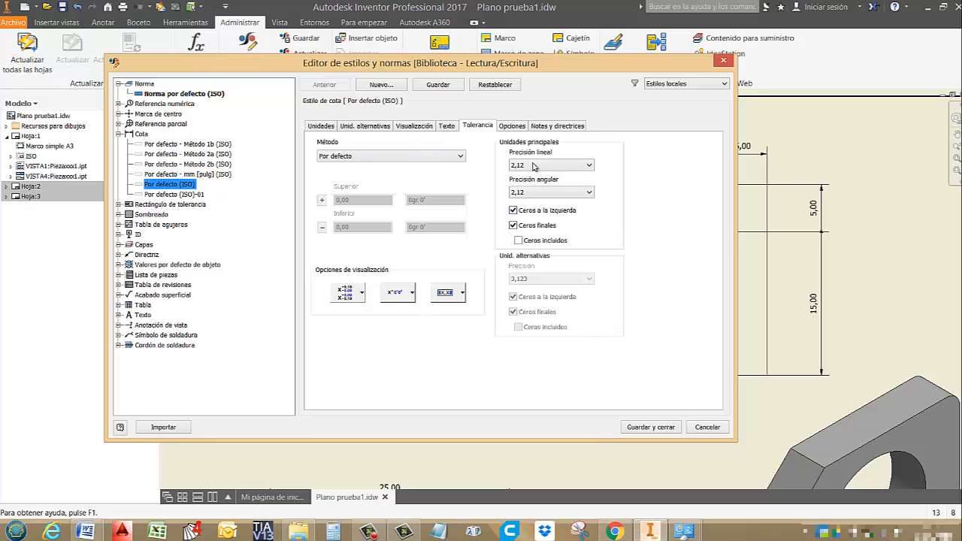
click(511, 126)
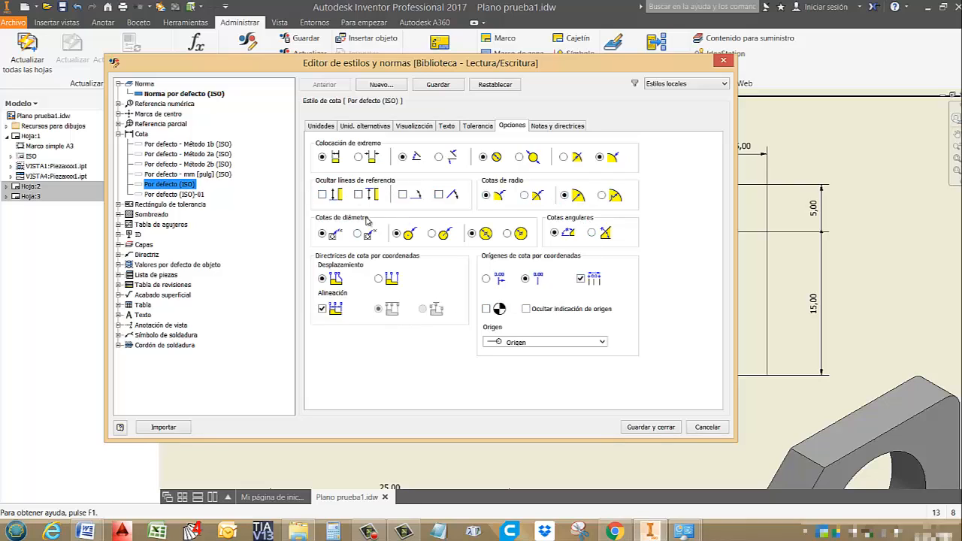
click(554, 126)
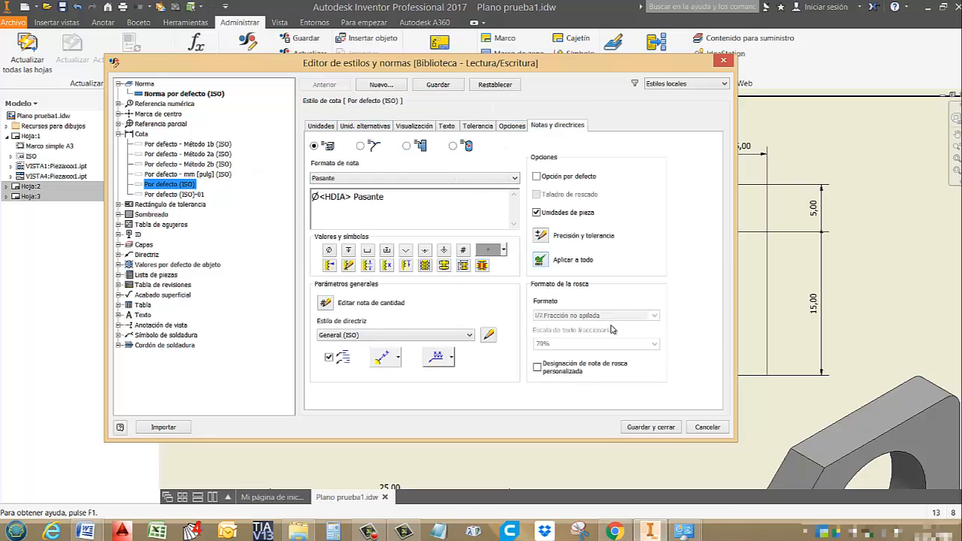
key(Escape)
Examine the extension-line offsets up close on the side view and on the front view's 10 vertical dimension.
scroll(650, 192, up, 10)
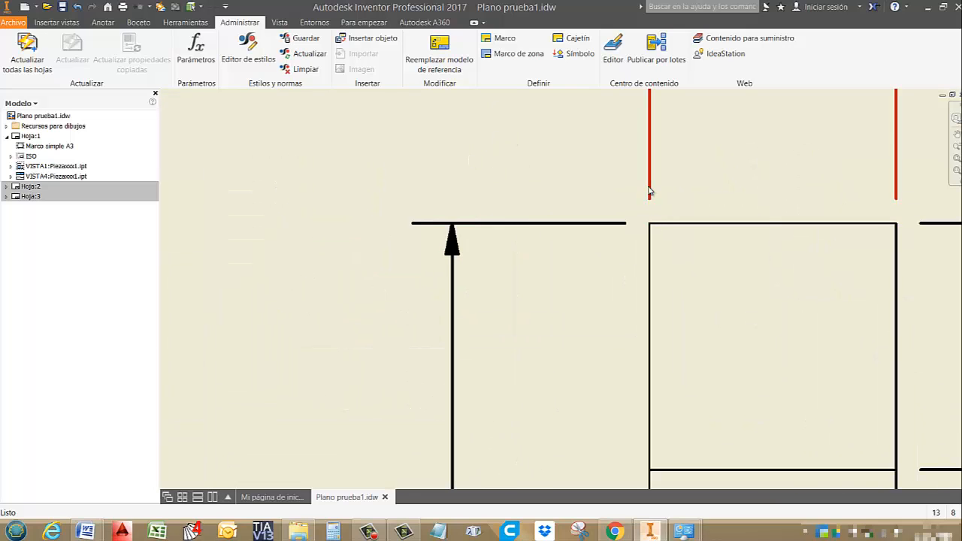
scroll(657, 221, down, 1)
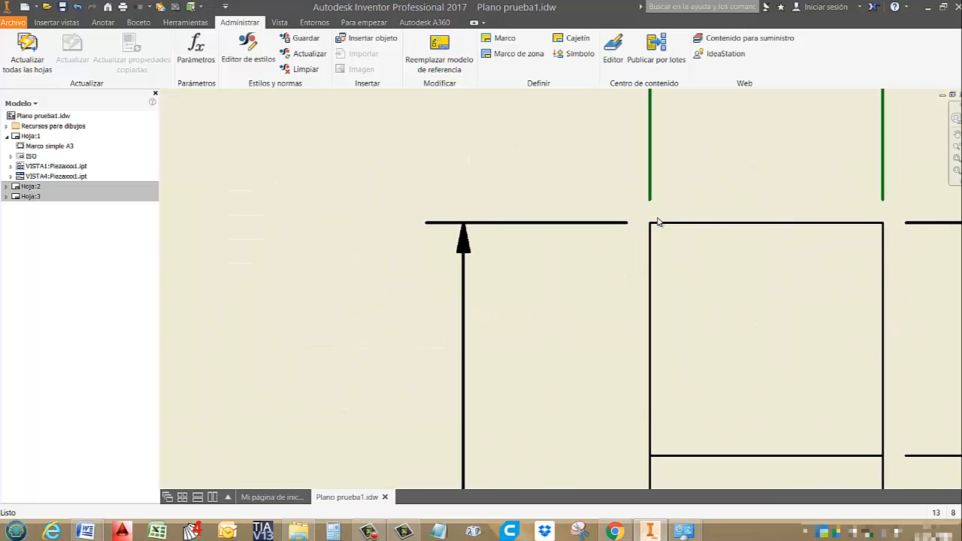
scroll(658, 222, down, 5)
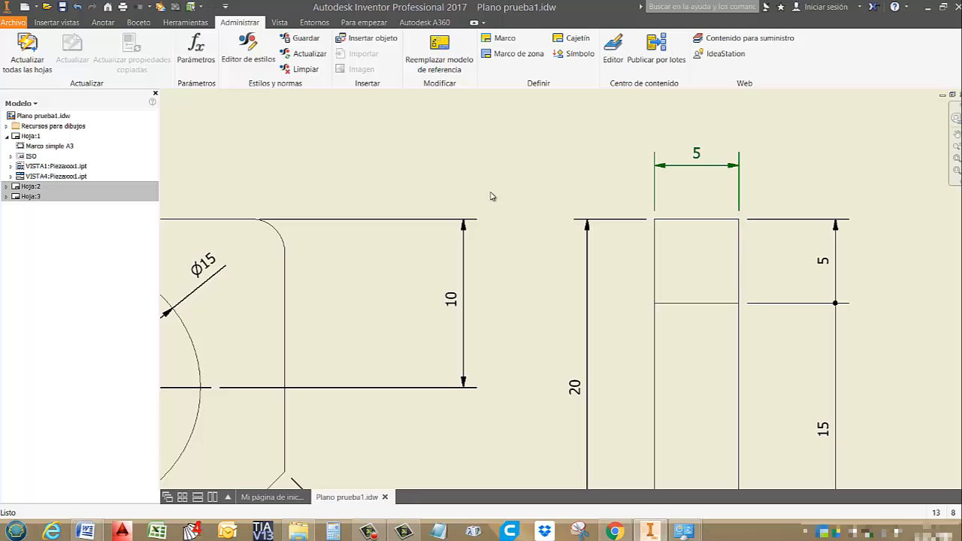
middle_drag(485, 240, 661, 197)
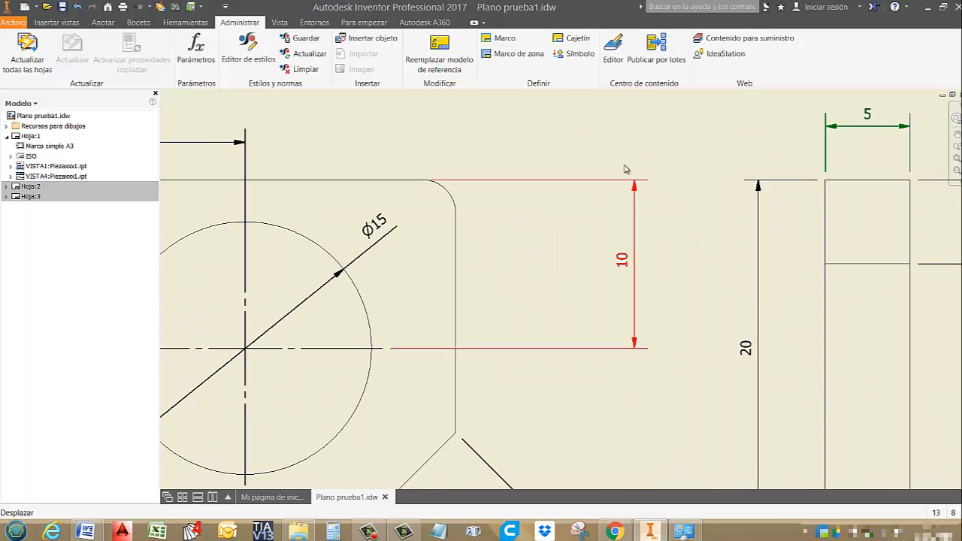
scroll(490, 182, up, 3)
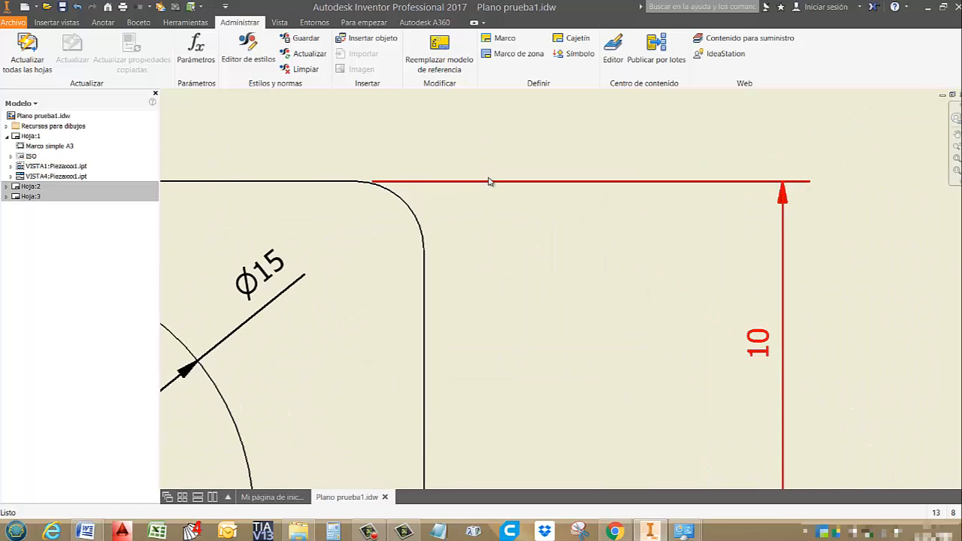
scroll(490, 182, down, 3)
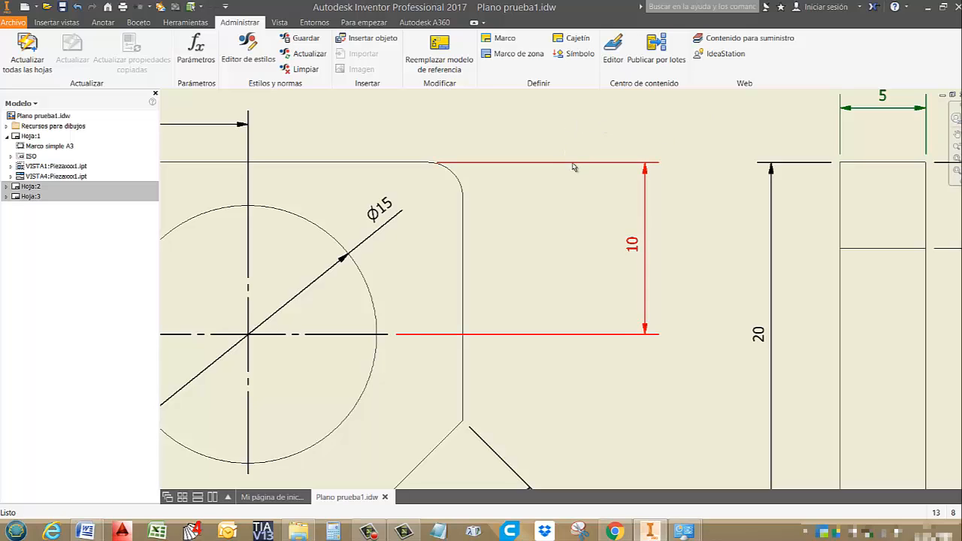
Open the layer styles for editing and set the Cota (ISO) layer's line thickness to 0,01 mm.
click(104, 23)
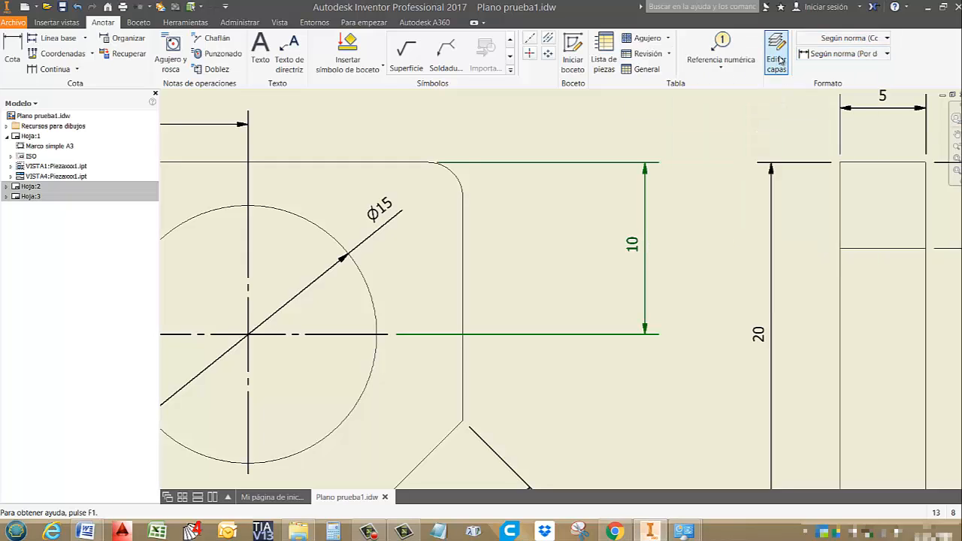
click(779, 60)
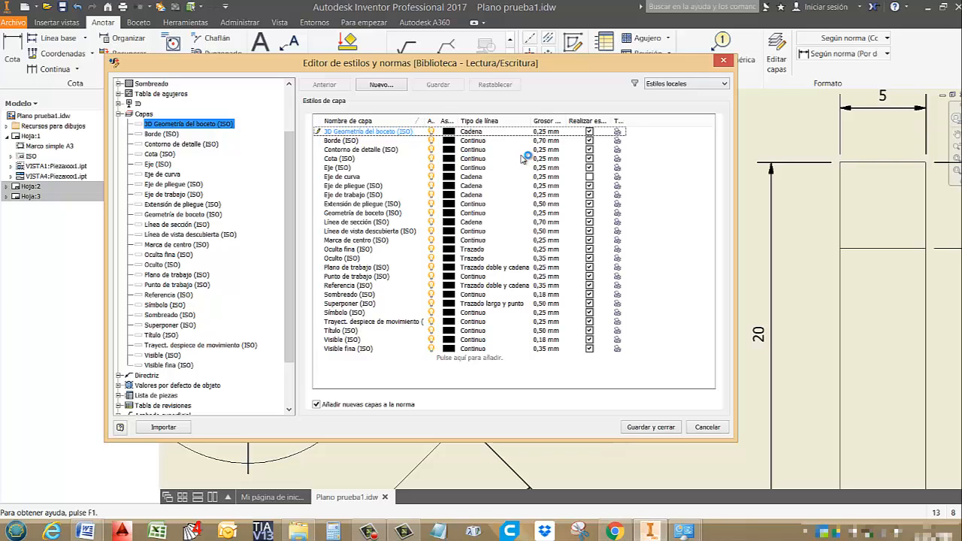
click(552, 160)
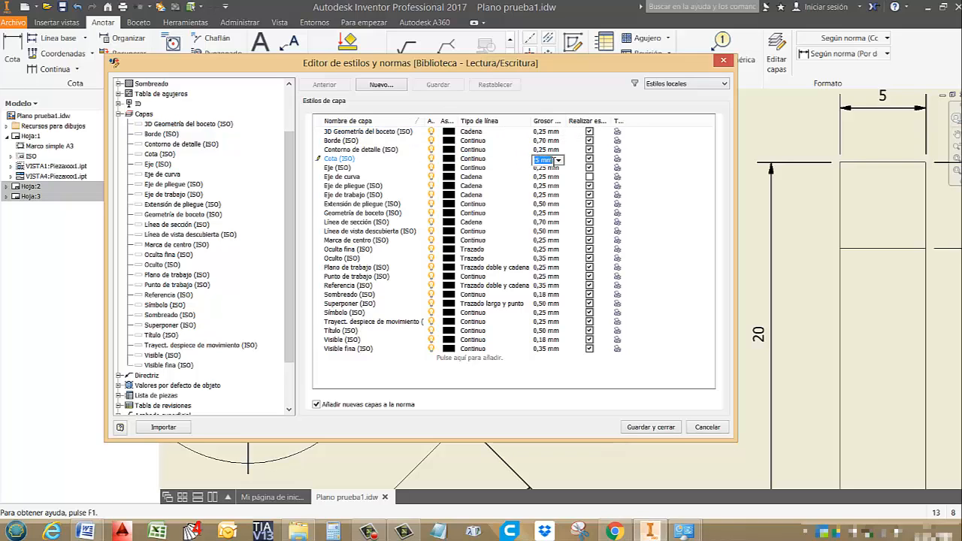
click(559, 161)
click(560, 173)
click(558, 160)
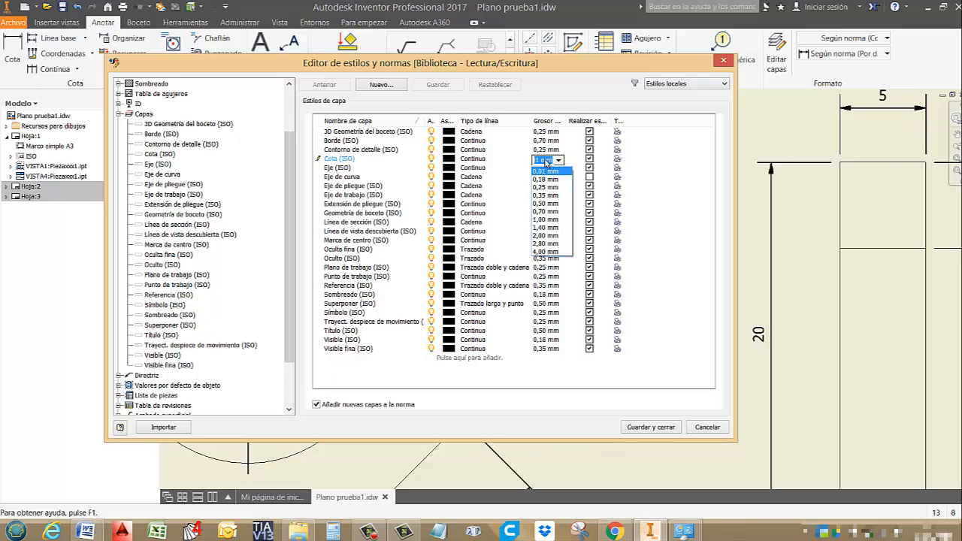
click(547, 163)
text(0,0)
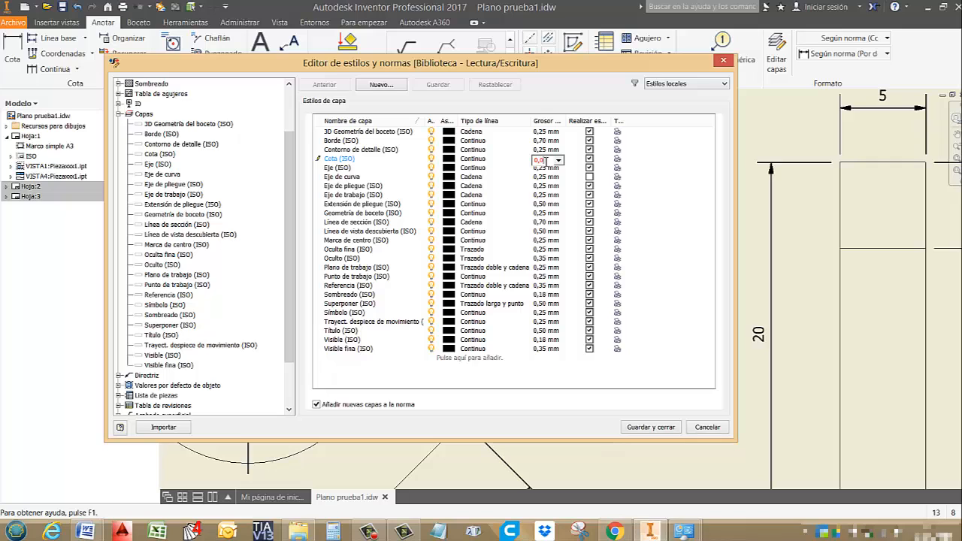
text(1)
click(501, 160)
Change the Cota (ISO) layer's colour to red and save the layer styles.
click(449, 159)
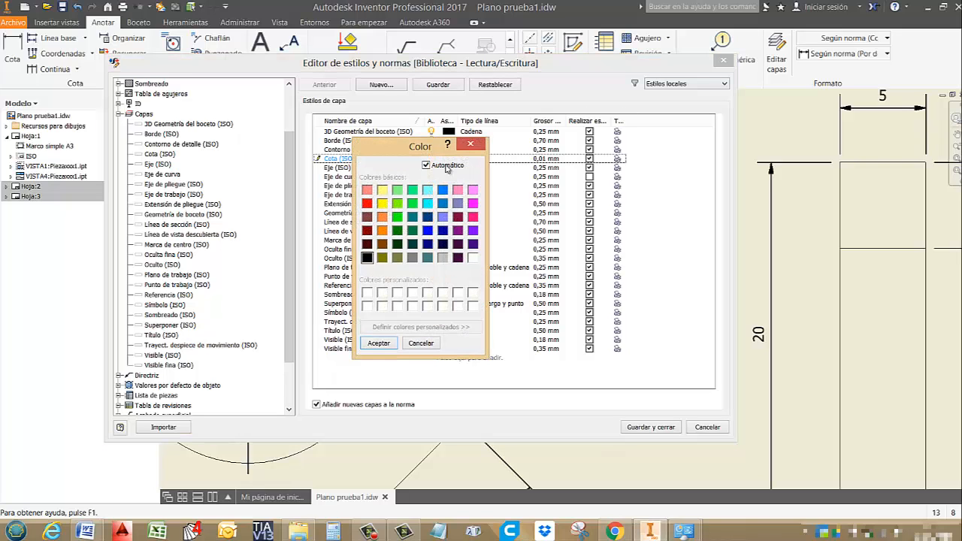
click(366, 204)
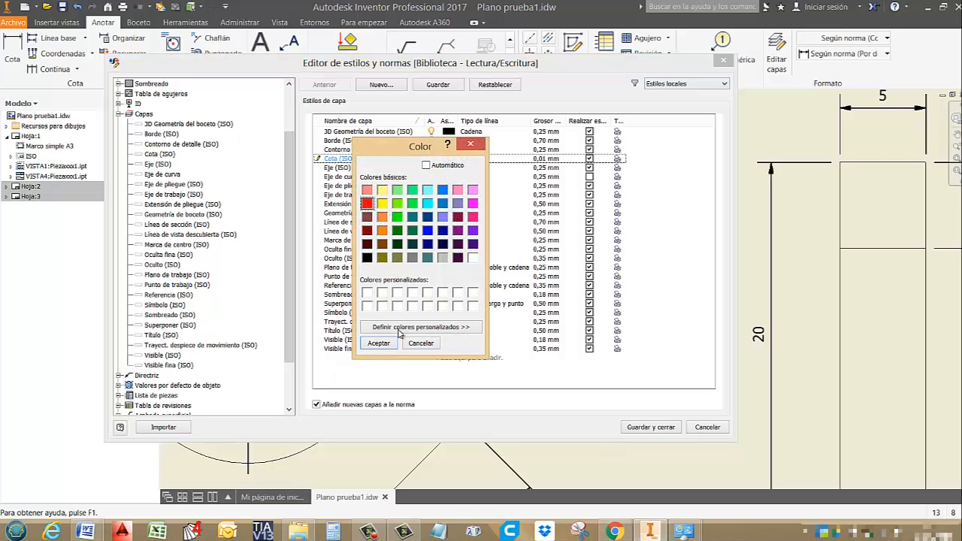
click(379, 343)
click(651, 427)
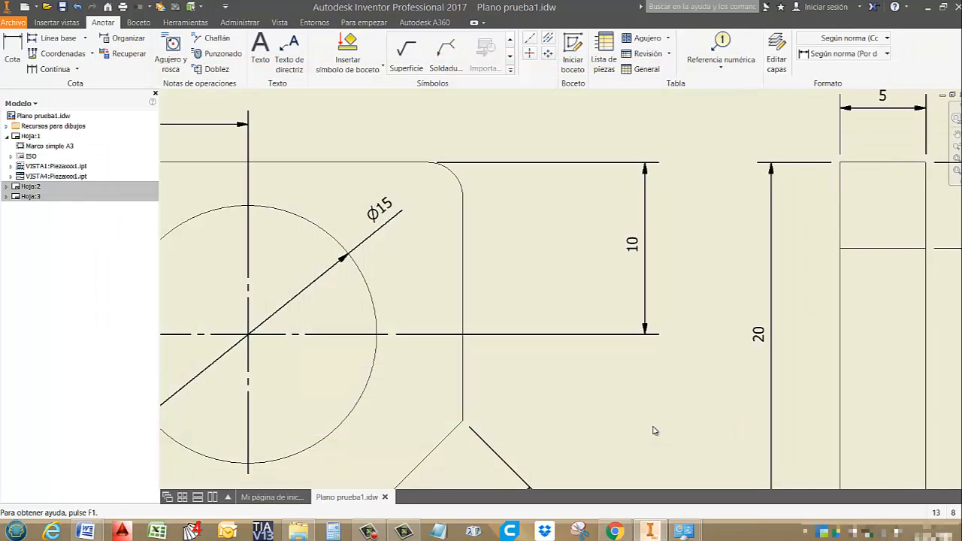
Examine the dimension lines' colour and thickness against the outlines on the front and side views.
scroll(553, 189, down, 2)
scroll(541, 210, up, 2)
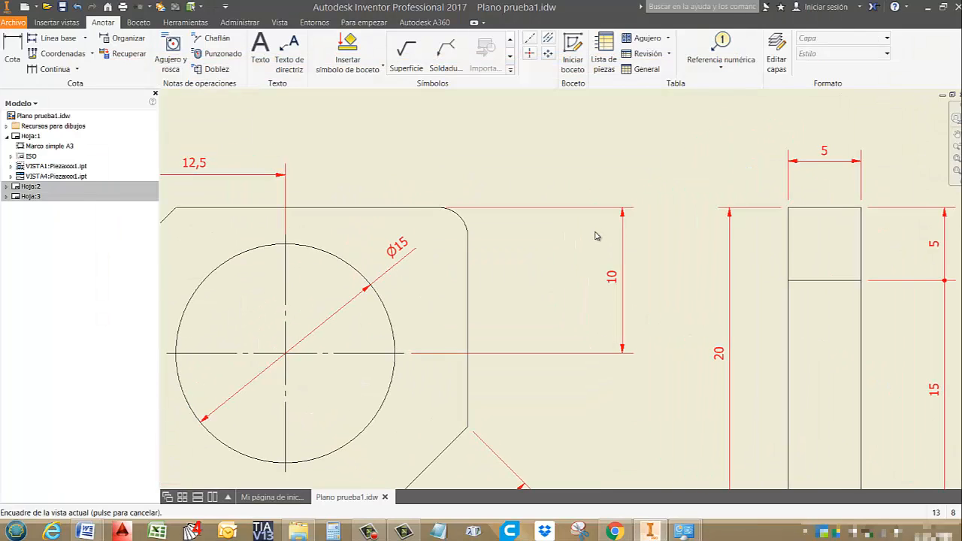
middle_drag(474, 193, 307, 163)
scroll(615, 168, up, 3)
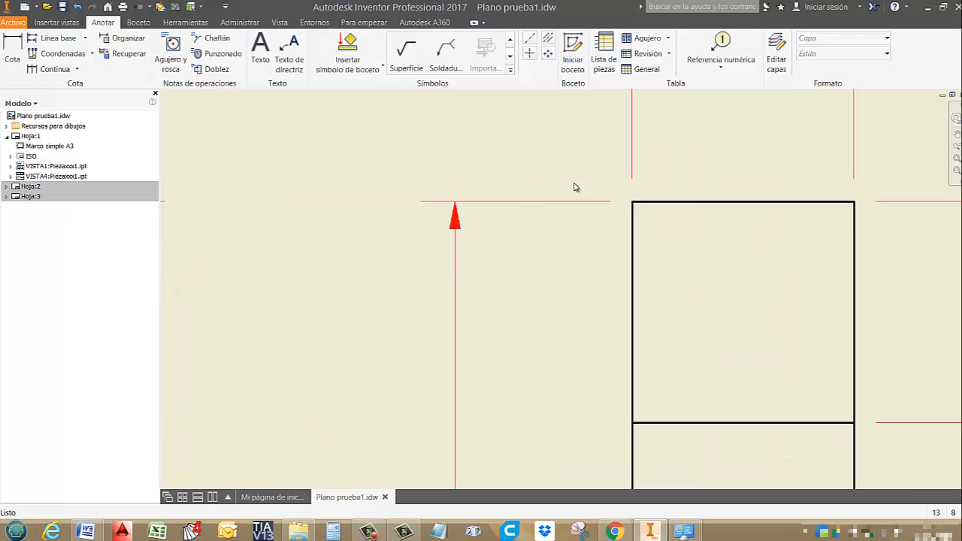
scroll(590, 187, down, 3)
middle_drag(839, 220, 901, 225)
scroll(900, 224, down, 2)
middle_drag(557, 269, 548, 214)
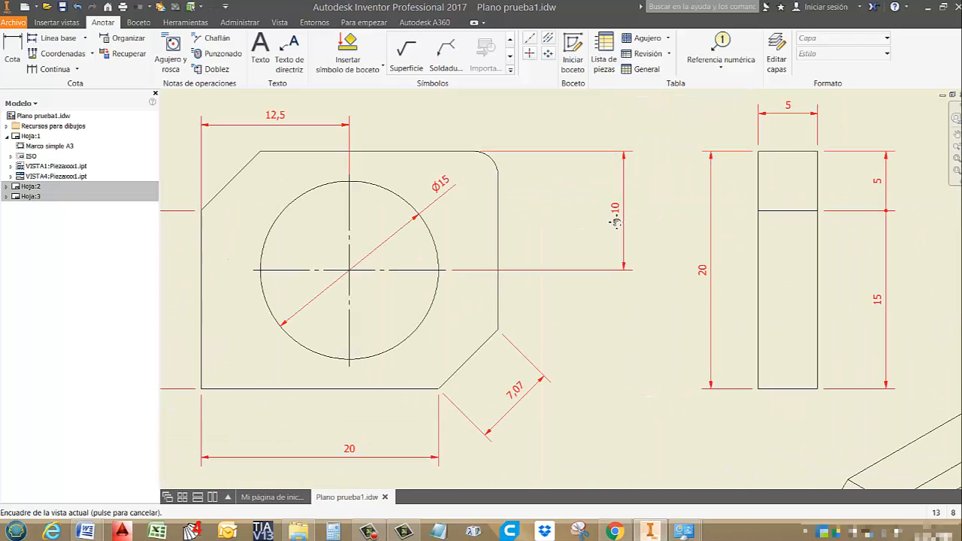
middle_drag(614, 222, 685, 225)
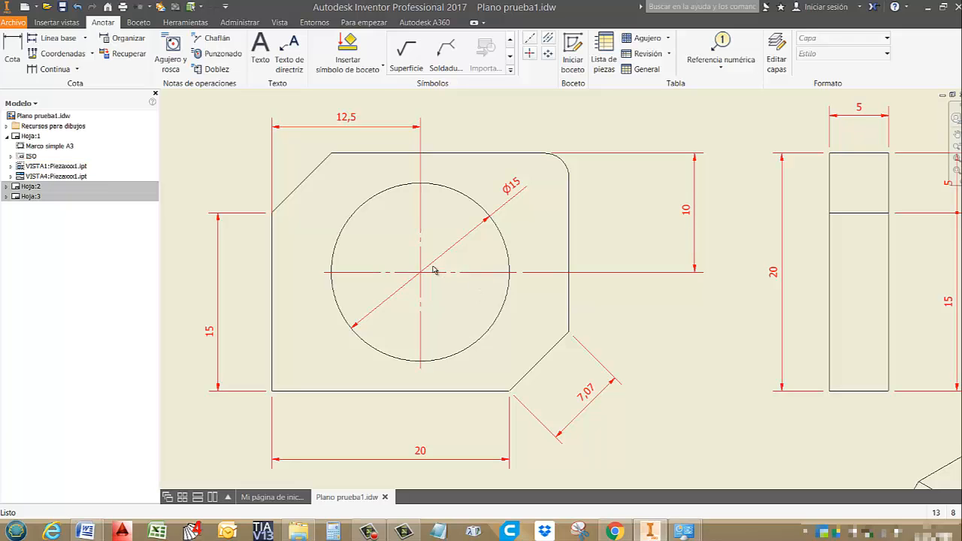
Reopen the layer styles from the hole's centre mark and set the Marca de centro (ISO) layer's colour to blue.
scroll(419, 233, up, 2)
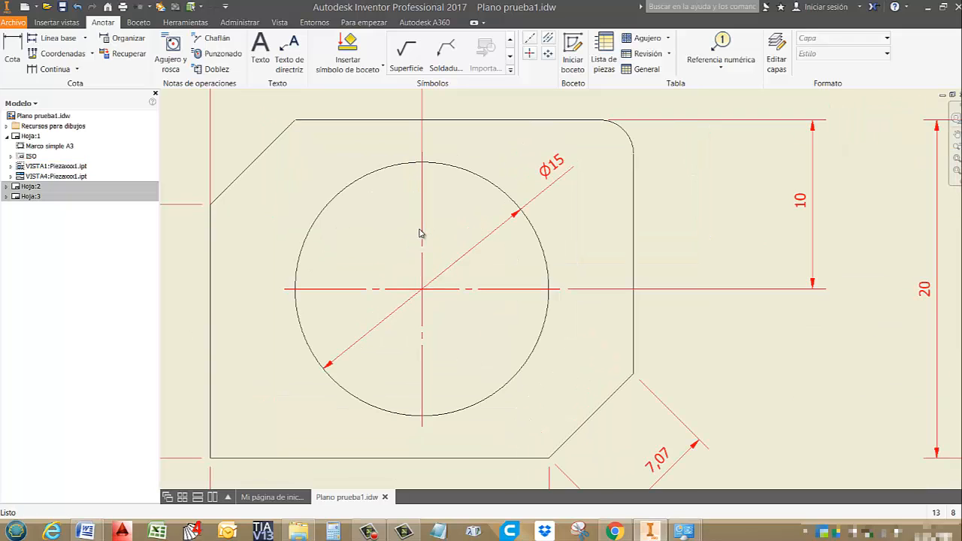
click(419, 233)
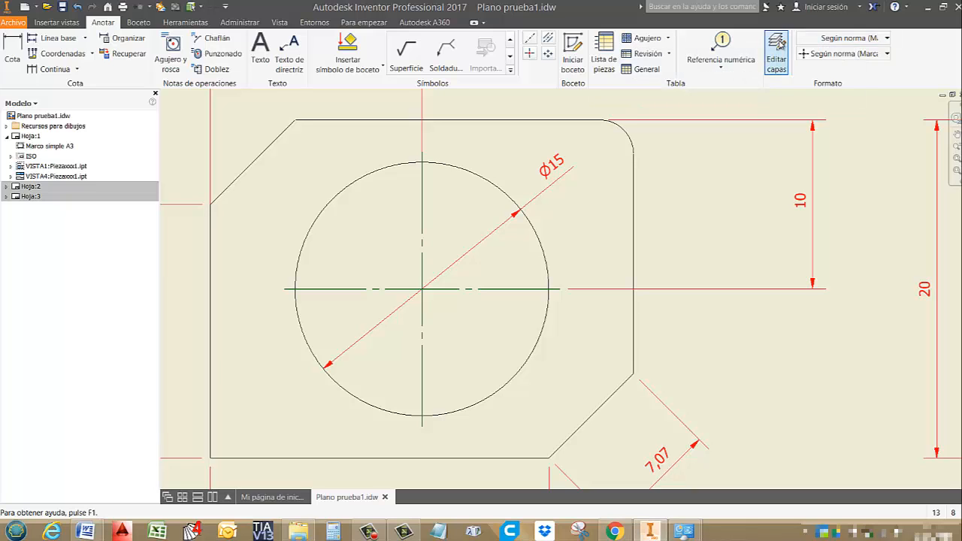
click(777, 53)
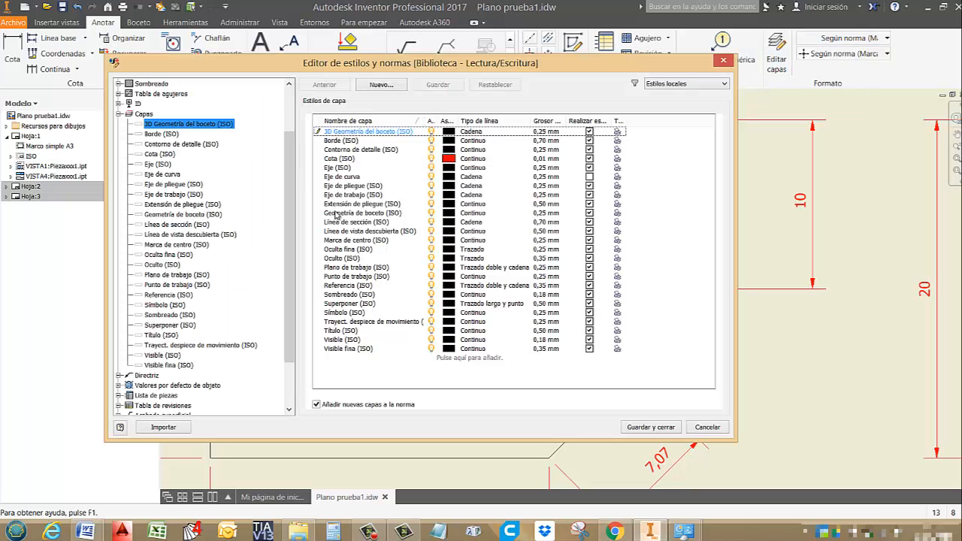
click(448, 240)
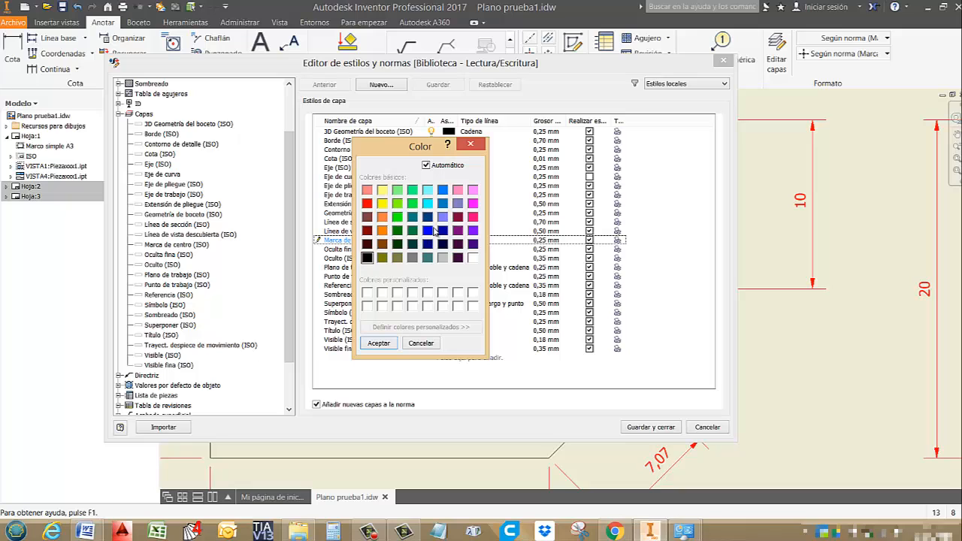
click(441, 203)
click(378, 343)
Set the Marca de centro (ISO) layer's line thickness to 0,01 mm and save the layer styles.
click(542, 232)
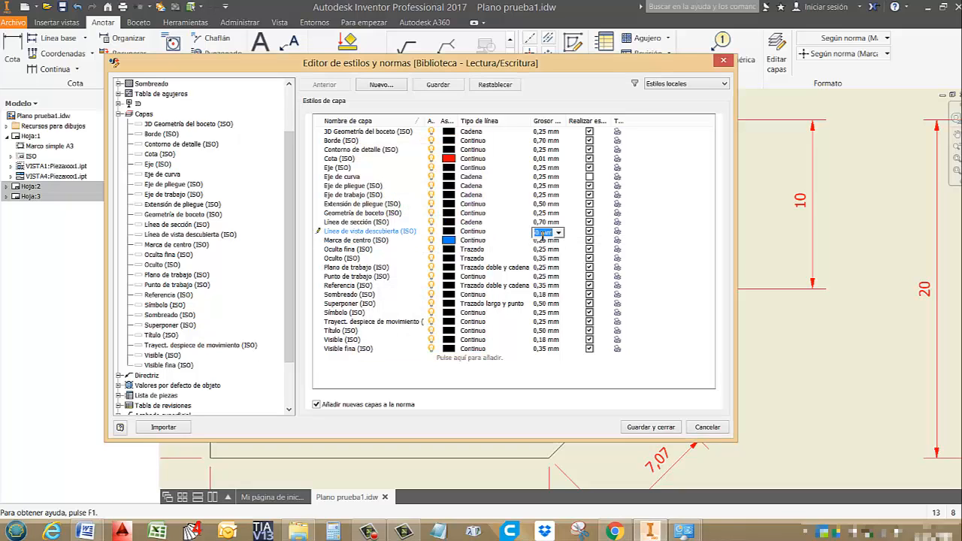
click(543, 242)
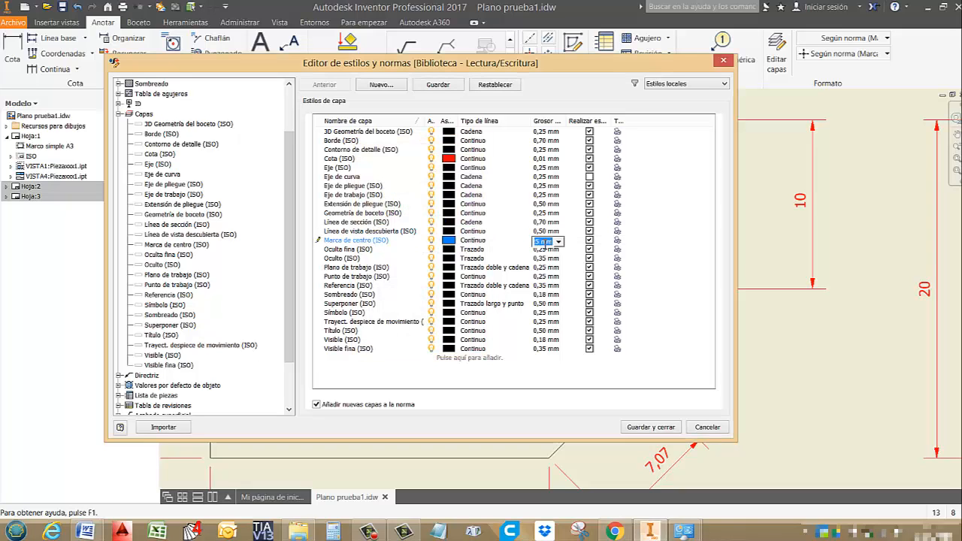
text(0,01)
key(Return)
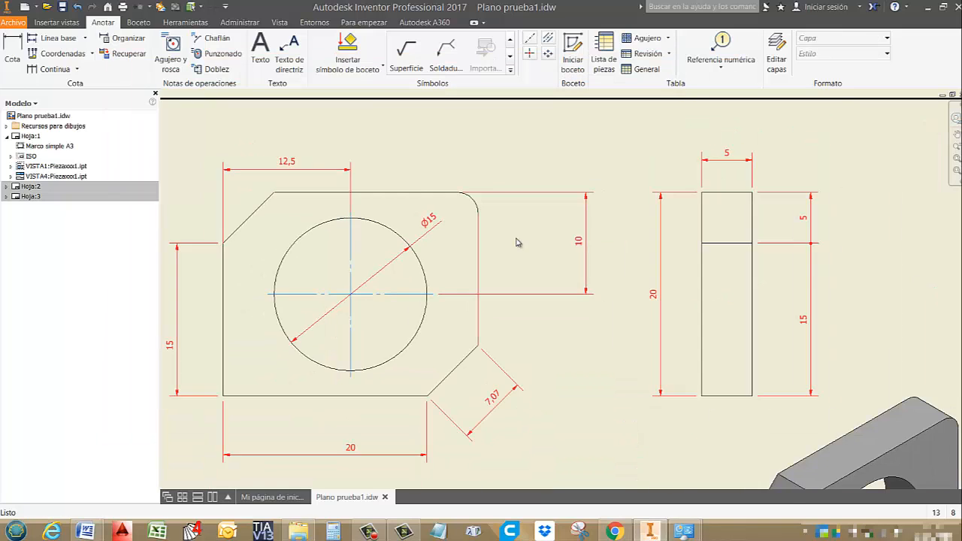
Check which layer the front view's vertical outline edge uses, and set the Visible (ISO) layer's line thickness to 0,40 mm.
scroll(518, 242, down, 2)
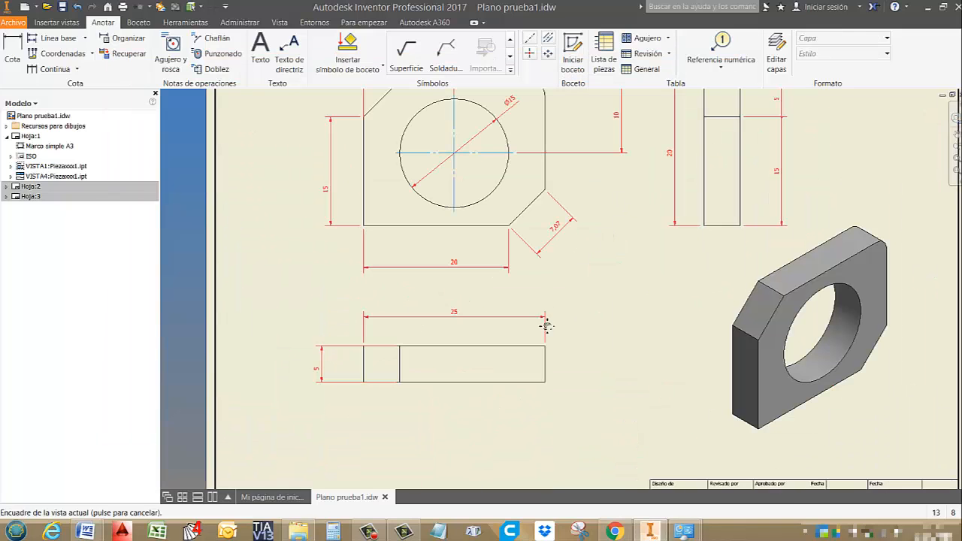
middle_drag(546, 326, 485, 434)
scroll(526, 238, up, 3)
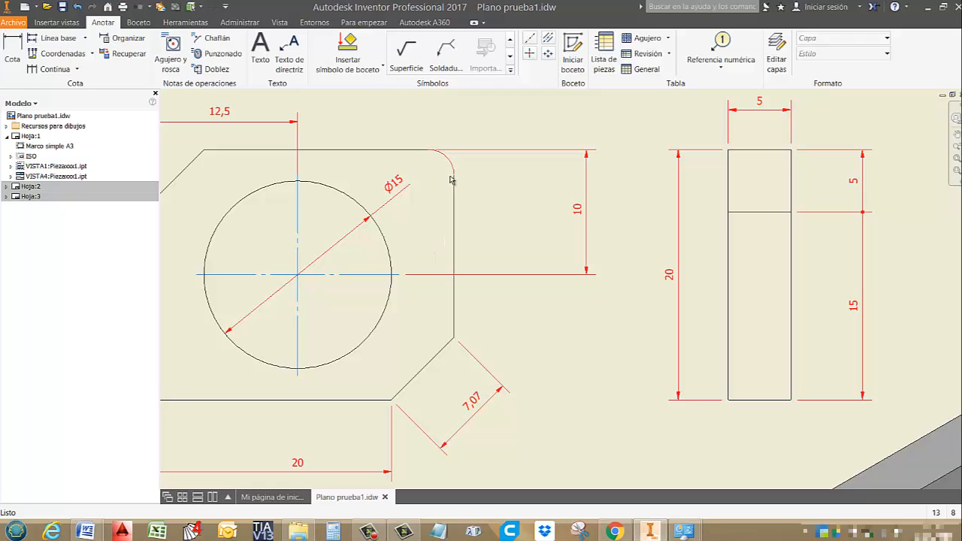
click(454, 216)
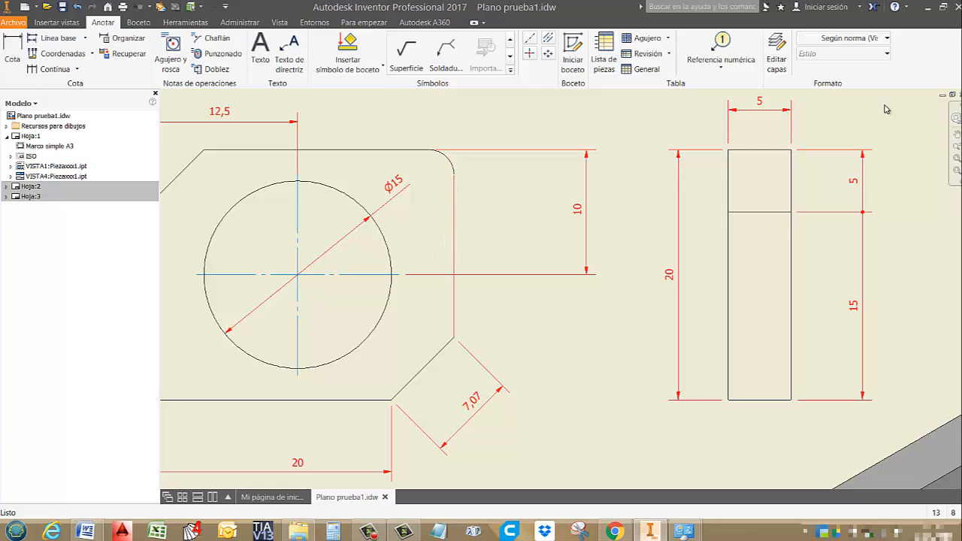
click(840, 39)
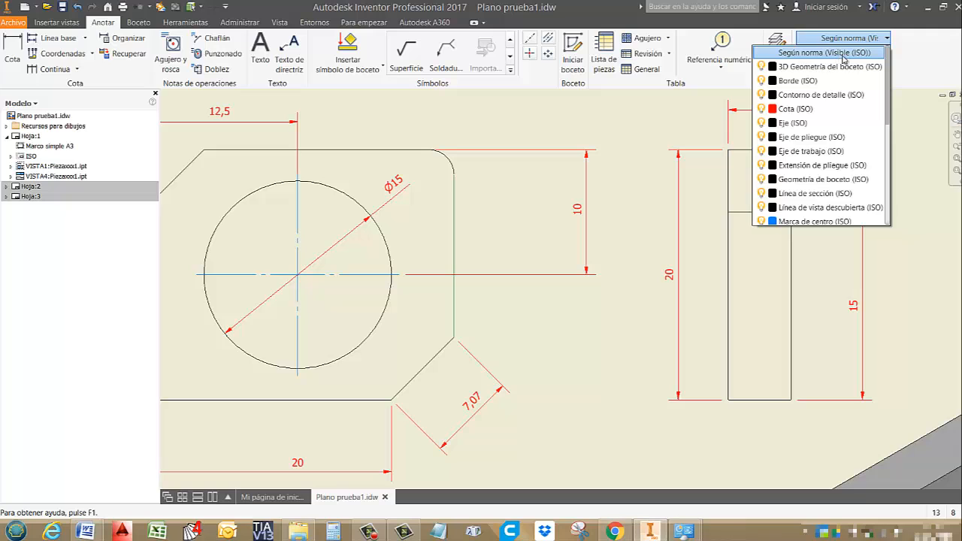
click(780, 42)
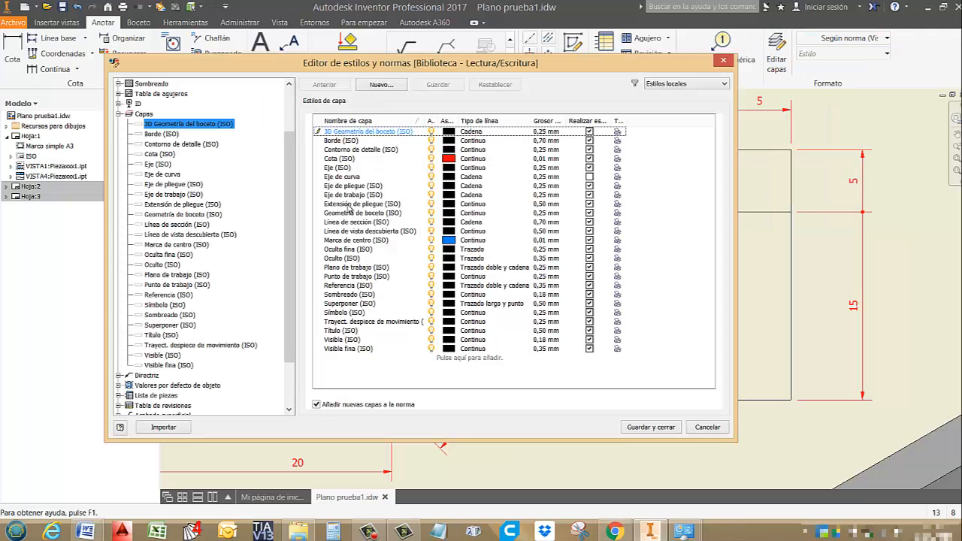
click(545, 341)
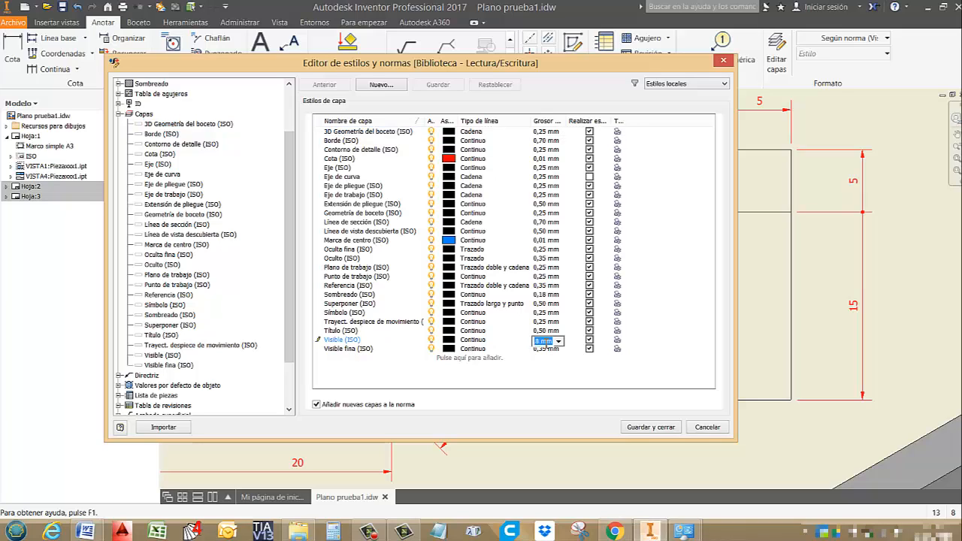
text(0,4)
key(Return)
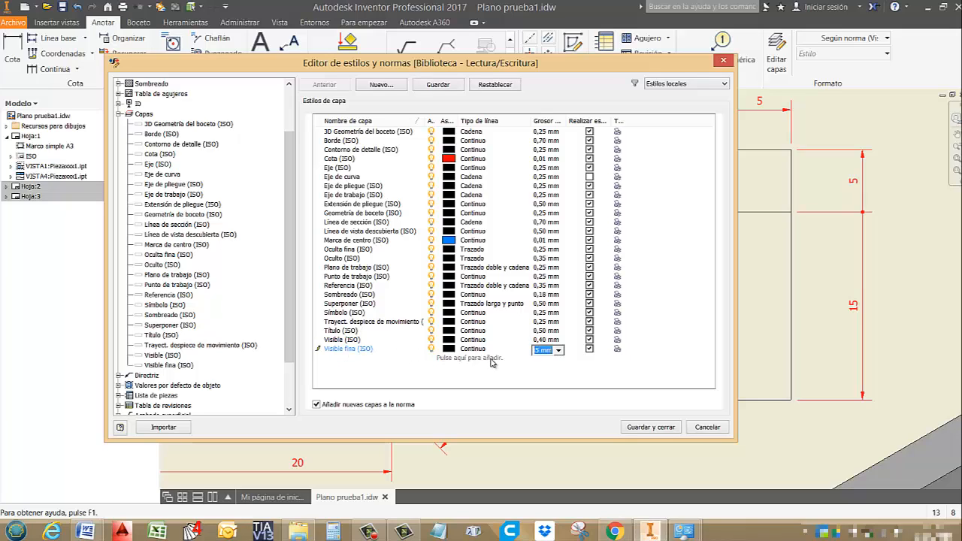
Set the Visible fina (ISO) layer's line thickness to 0,01 mm, save the layer styles, and check the front view.
text(0,01)
key(Return)
click(658, 429)
scroll(473, 224, up, 1)
scroll(430, 194, down, 5)
middle_drag(444, 157, 535, 175)
scroll(534, 175, up, 4)
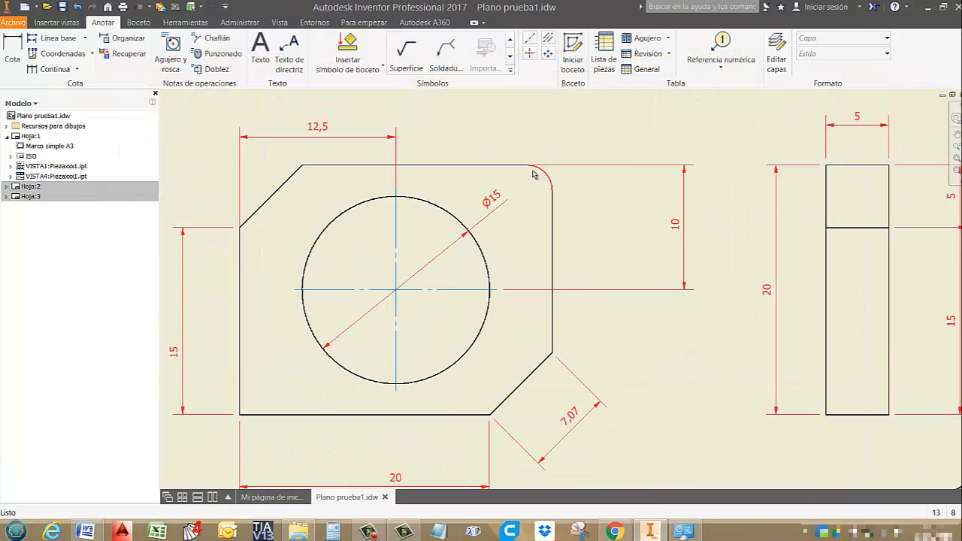
Review the line thickness display settings for drawings in the application options, try display by range, and apply true line thicknesses.
click(185, 22)
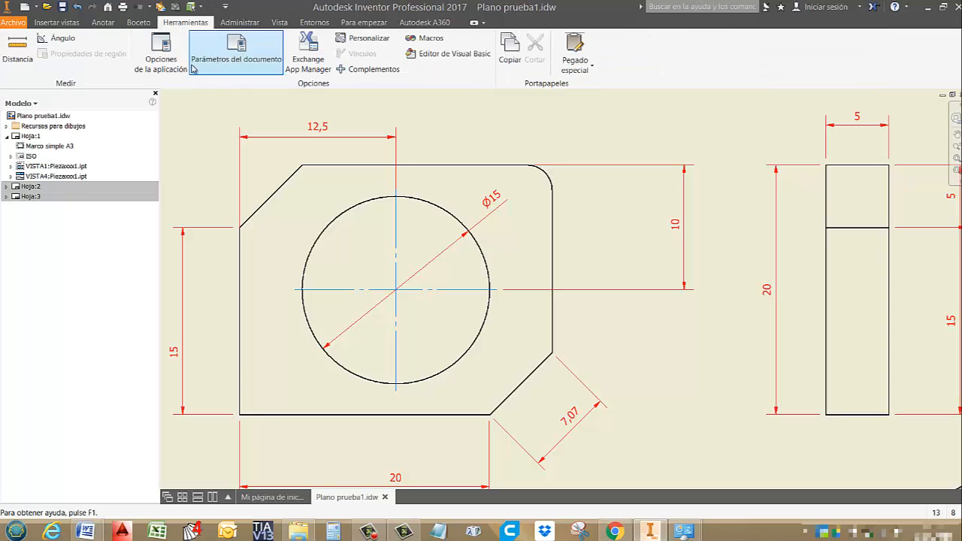
click(165, 66)
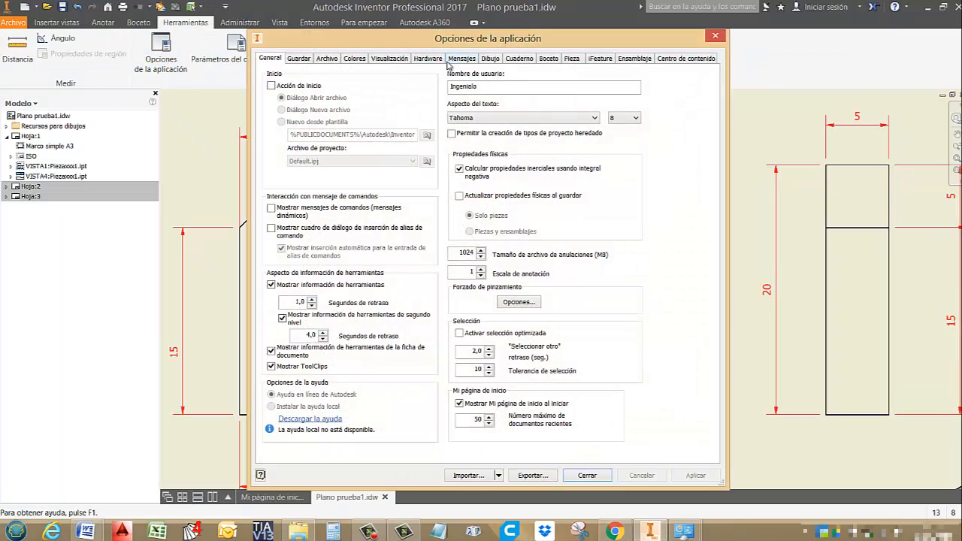
click(490, 59)
click(525, 341)
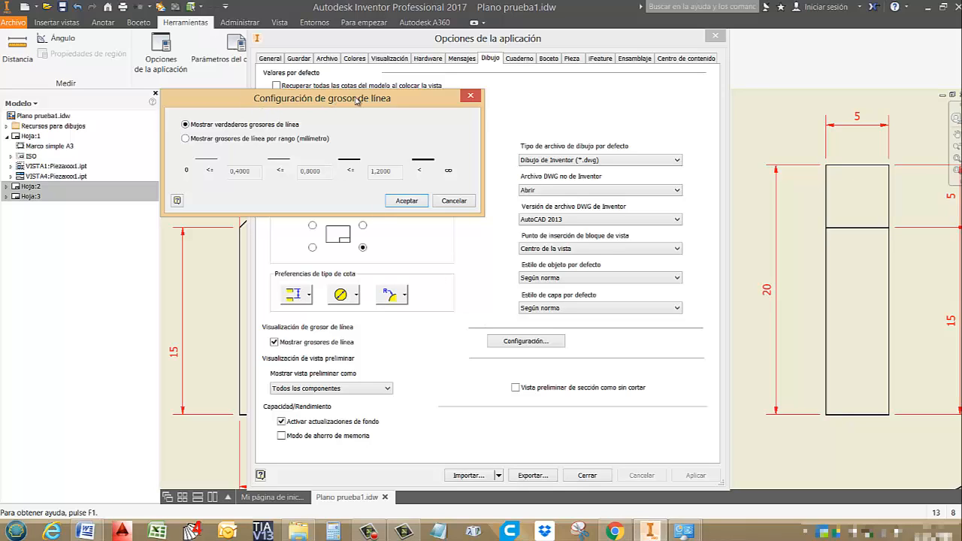
click(186, 140)
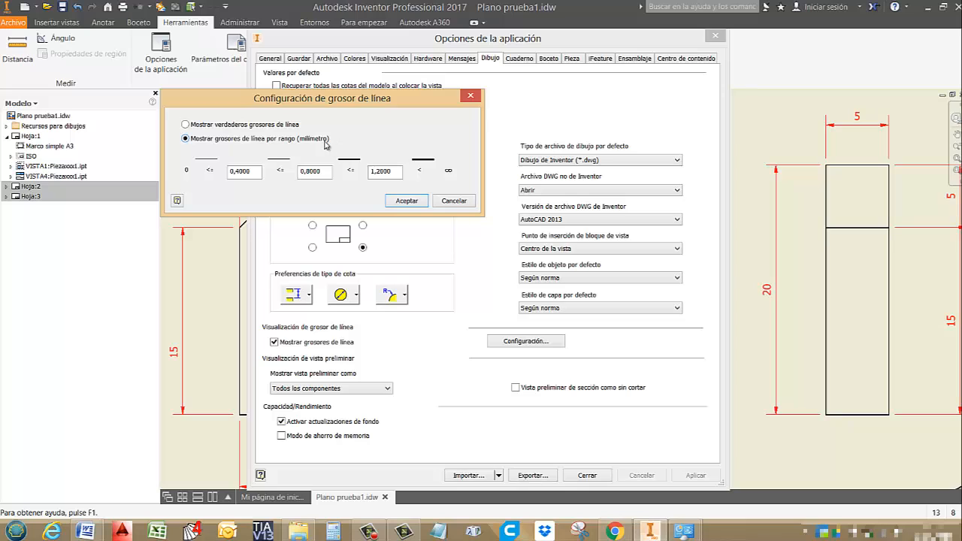
click(186, 125)
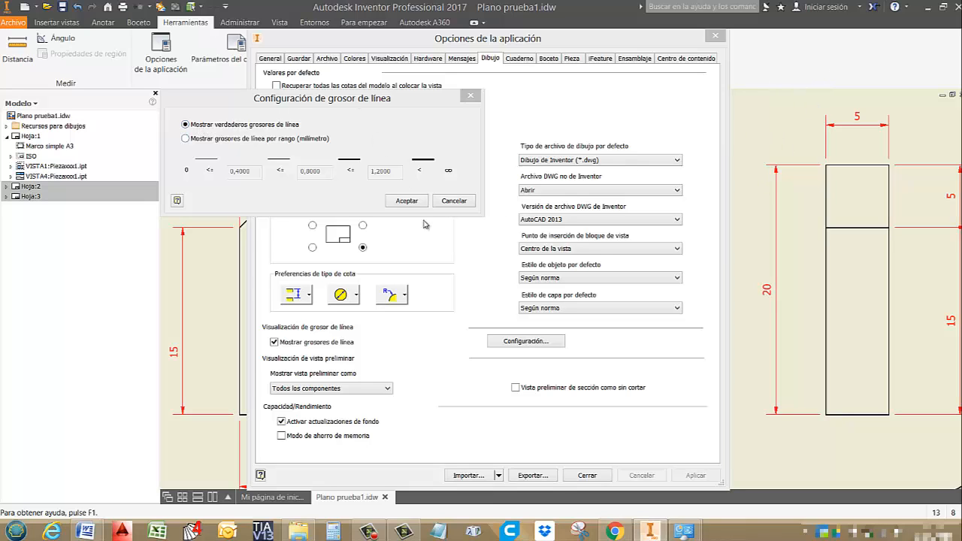
click(409, 201)
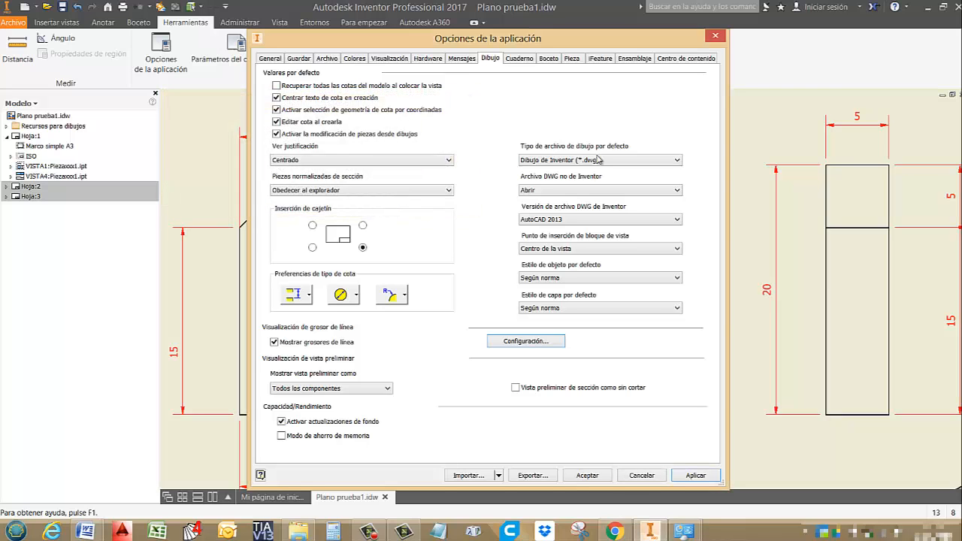
click(695, 475)
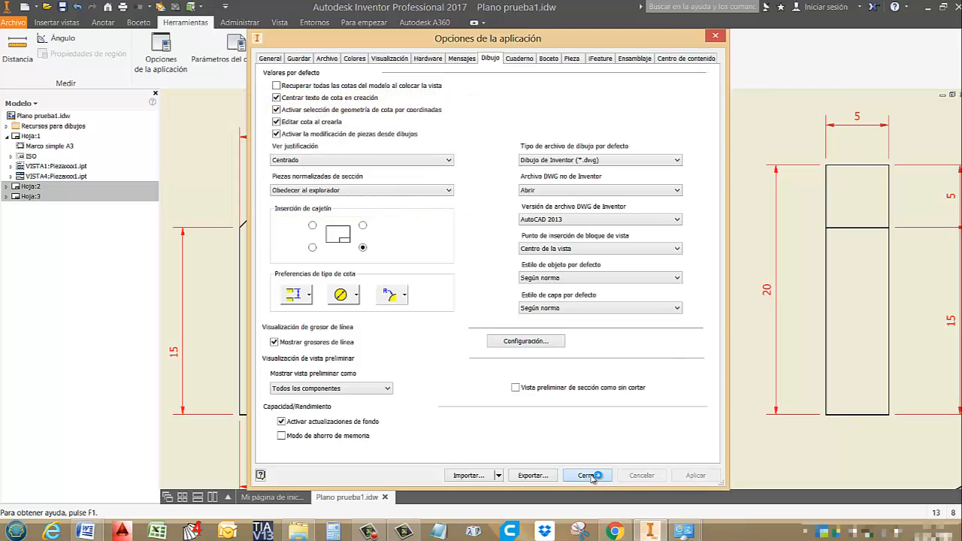
click(592, 477)
Examine the outline, dimension and centre-mark line thicknesses across the sheet's views.
scroll(571, 143, up, 3)
scroll(624, 152, down, 3)
mouse_move(620, 158)
middle_down()
mouse_move(487, 375)
mouse_move(601, 302)
mouse_move(715, 173)
middle_up()
scroll(519, 293, down, 3)
scroll(515, 259, down, 2)
scroll(380, 320, up, 1)
middle_drag(395, 301, 455, 248)
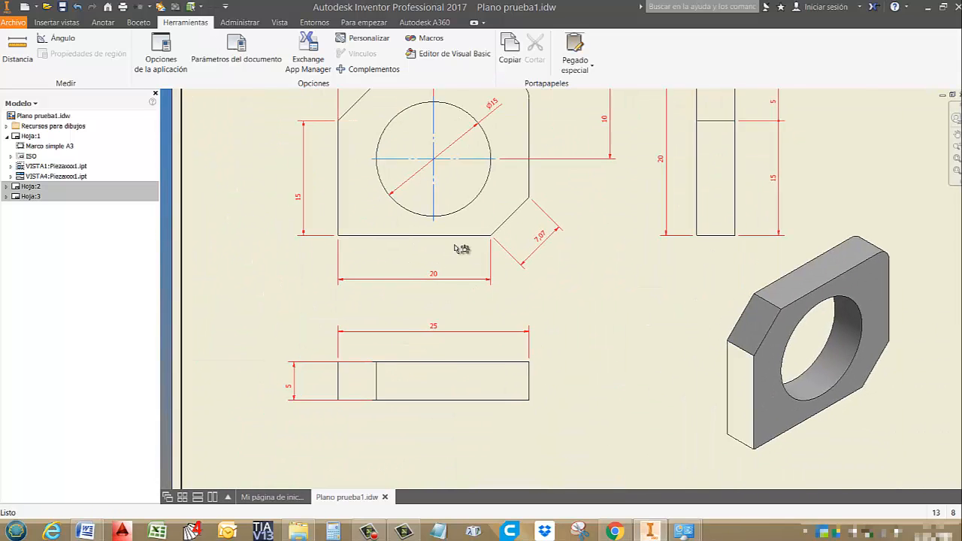
Compare the front view's outline thickness with its dimension and centre-mark lines at close range.
scroll(561, 239, up, 2)
scroll(552, 204, up, 2)
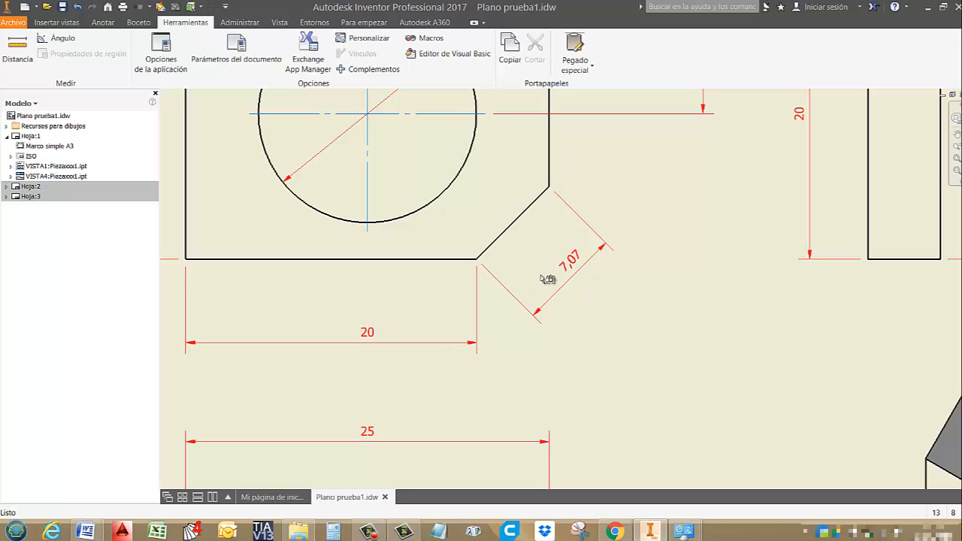
scroll(568, 290, down, 2)
middle_drag(588, 290, 571, 346)
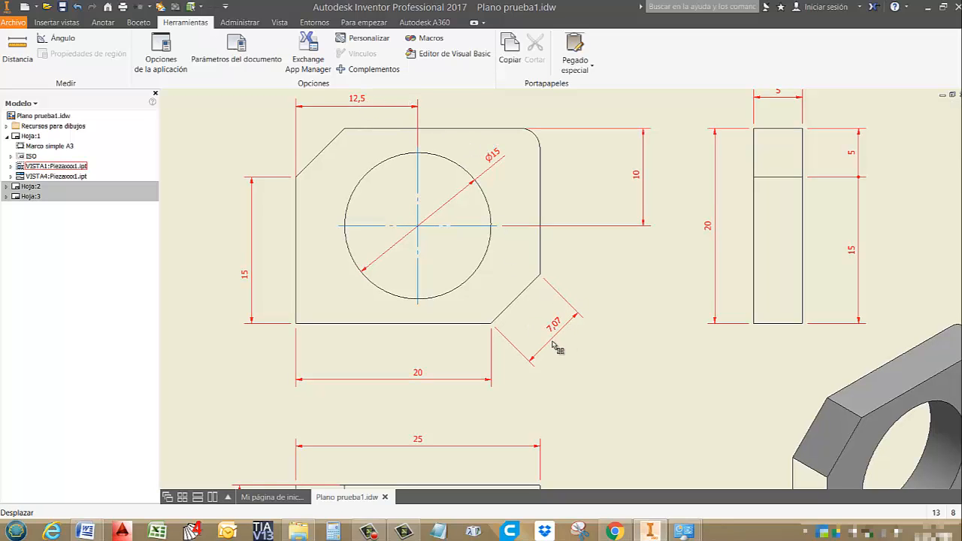
middle_drag(639, 291, 555, 314)
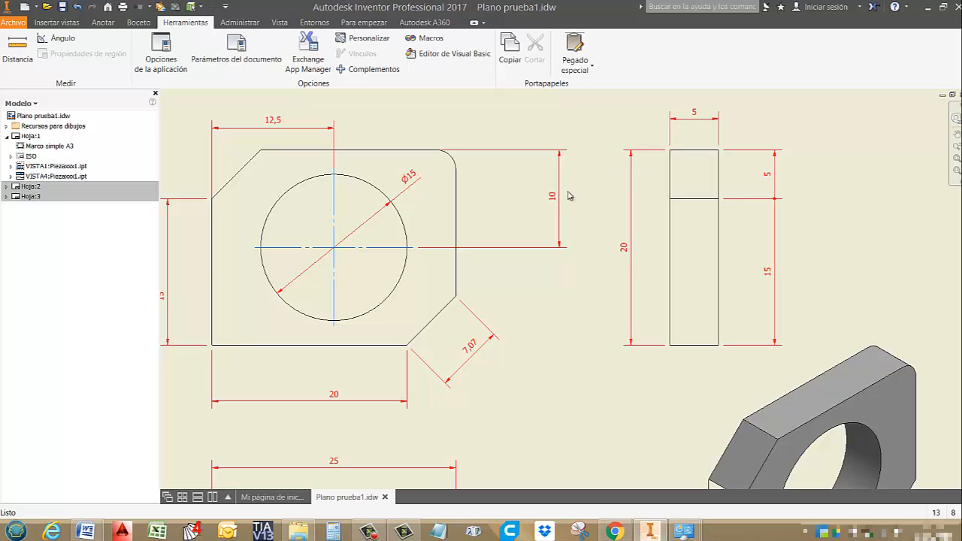
Move the isometric view over the lower end of the side view and compare both views' edge thicknesses.
scroll(557, 201, down, 3)
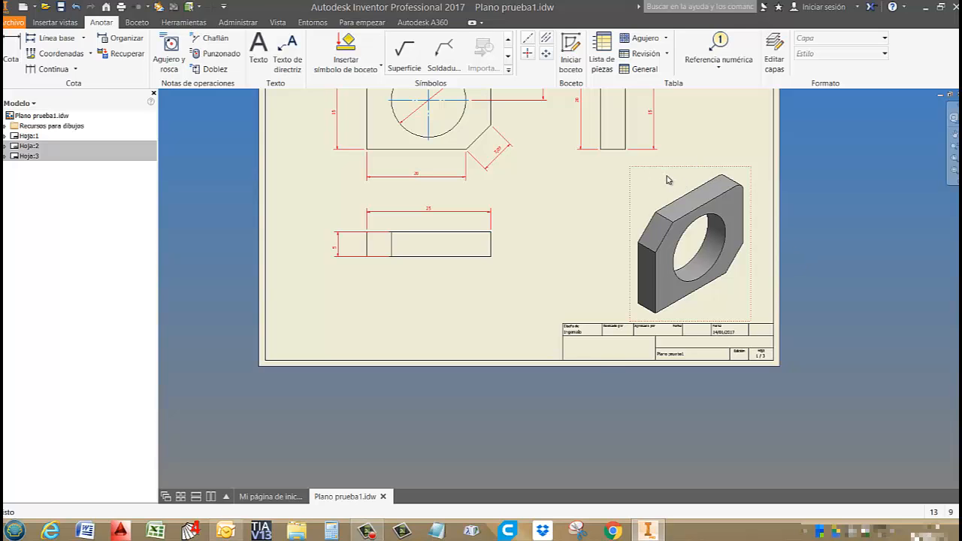
scroll(668, 179, up, 1)
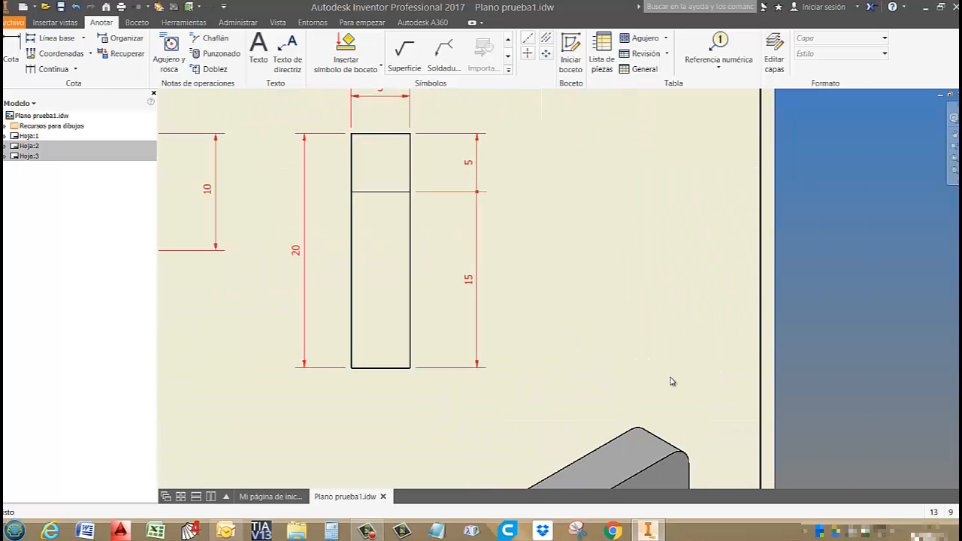
scroll(670, 378, down, 1)
drag(678, 404, 598, 258)
scroll(453, 341, up, 5)
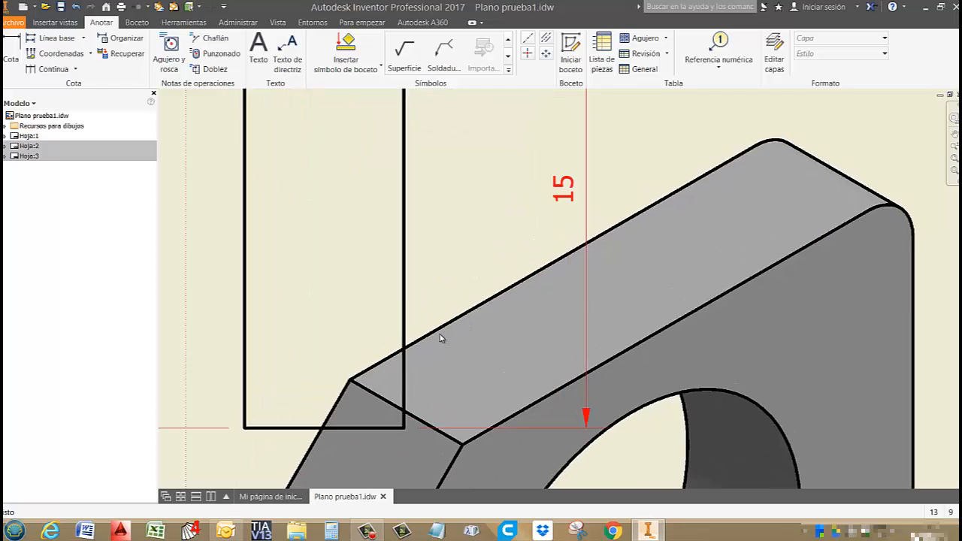
middle_drag(400, 364, 816, 232)
scroll(817, 231, up, 2)
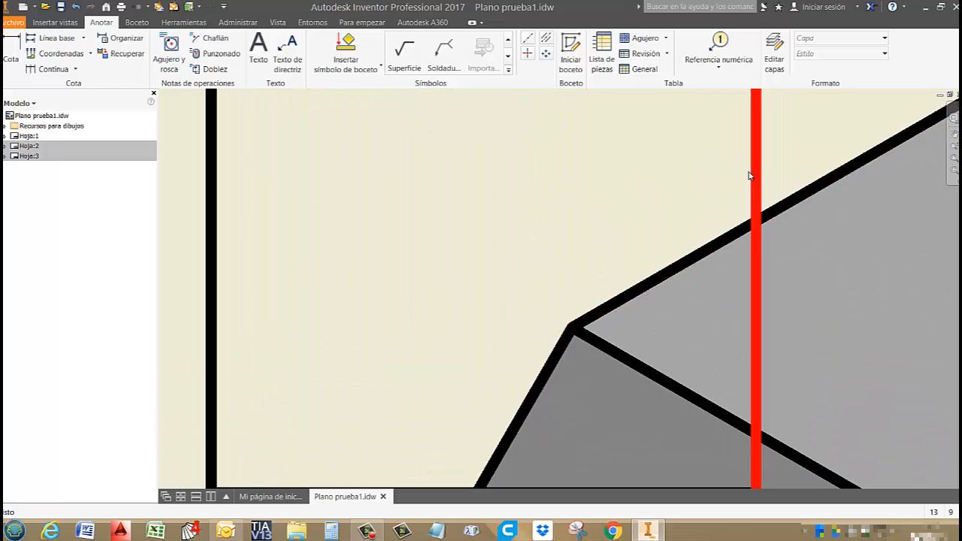
scroll(751, 238, down, 5)
scroll(491, 172, down, 4)
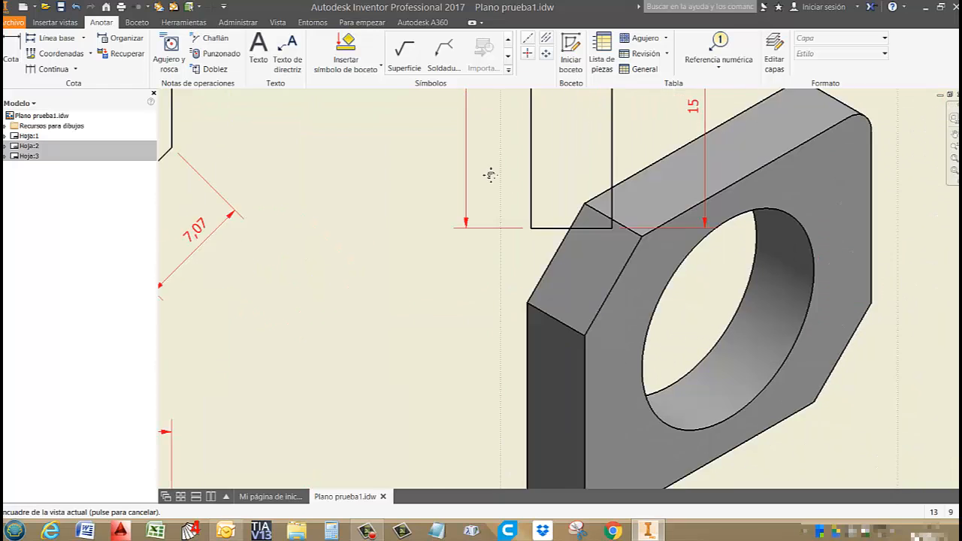
Move the isometric view back to the open area between the side view and the title block.
drag(683, 210, 770, 315)
scroll(768, 311, down, 1)
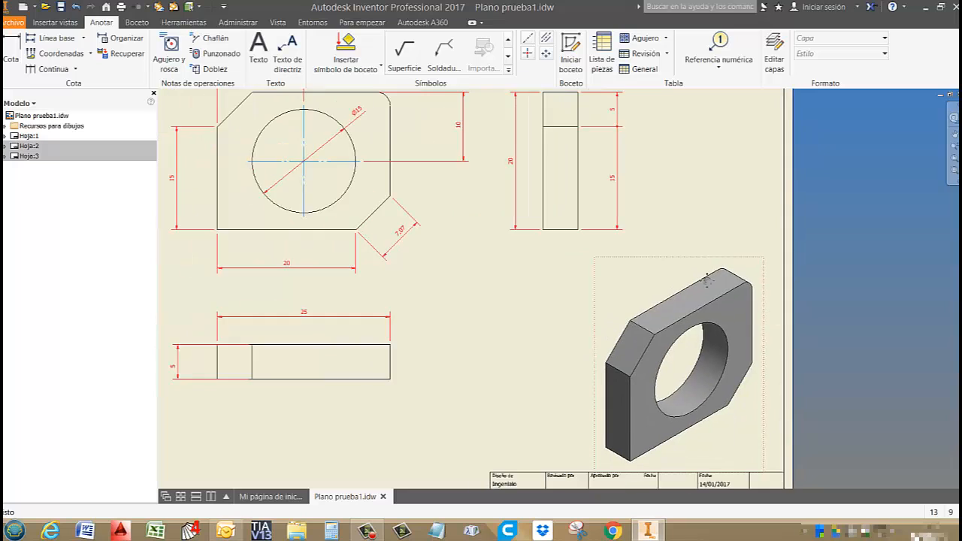
middle_drag(706, 278, 634, 236)
drag(692, 286, 678, 269)
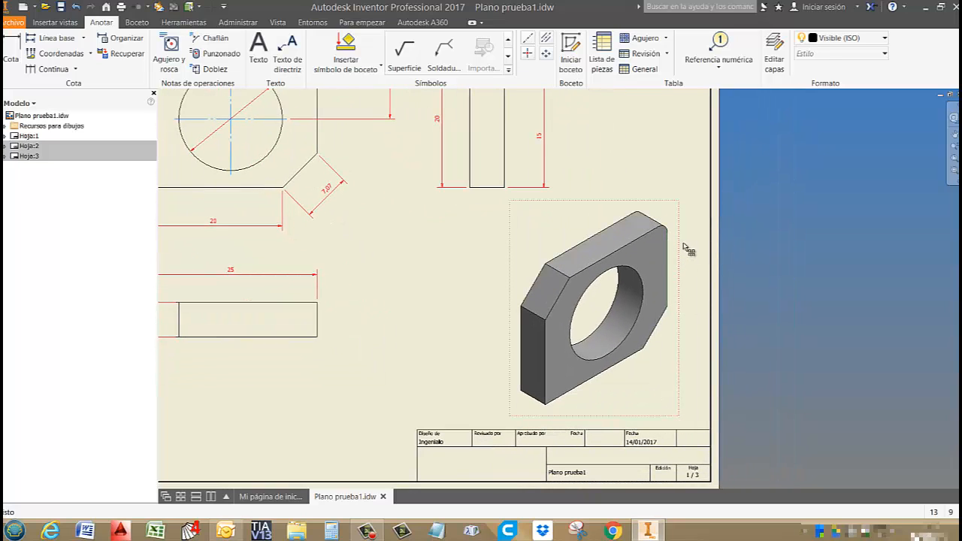
scroll(636, 214, up, 3)
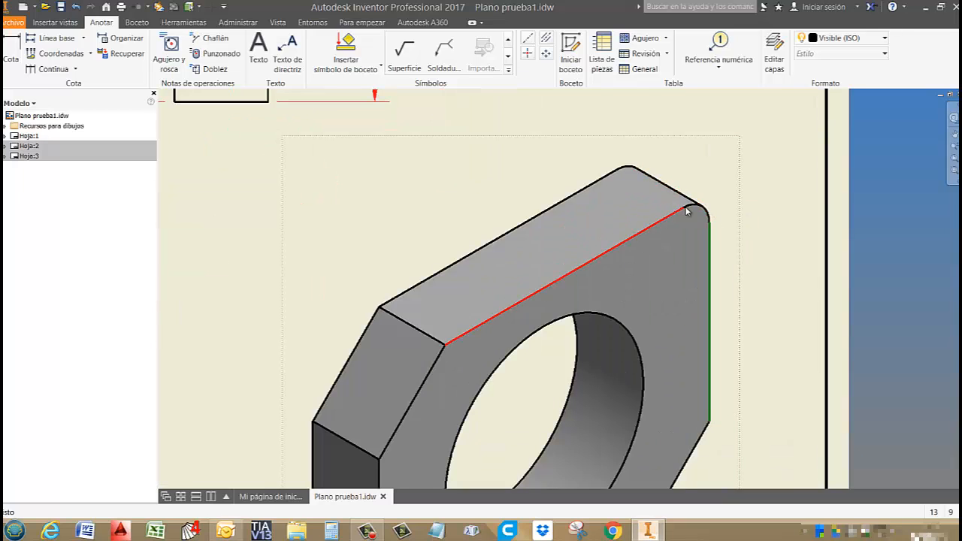
scroll(688, 209, down, 3)
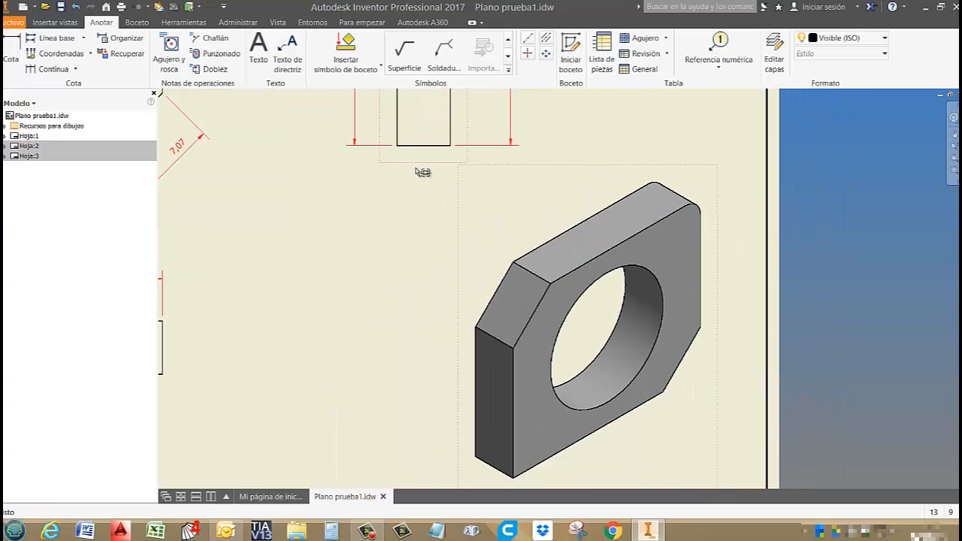
Assign all edges of the isometric view to the Visible fina (ISO) layer and check that layer's line thickness in the layer styles.
click(410, 176)
drag(365, 173, 743, 473)
click(815, 39)
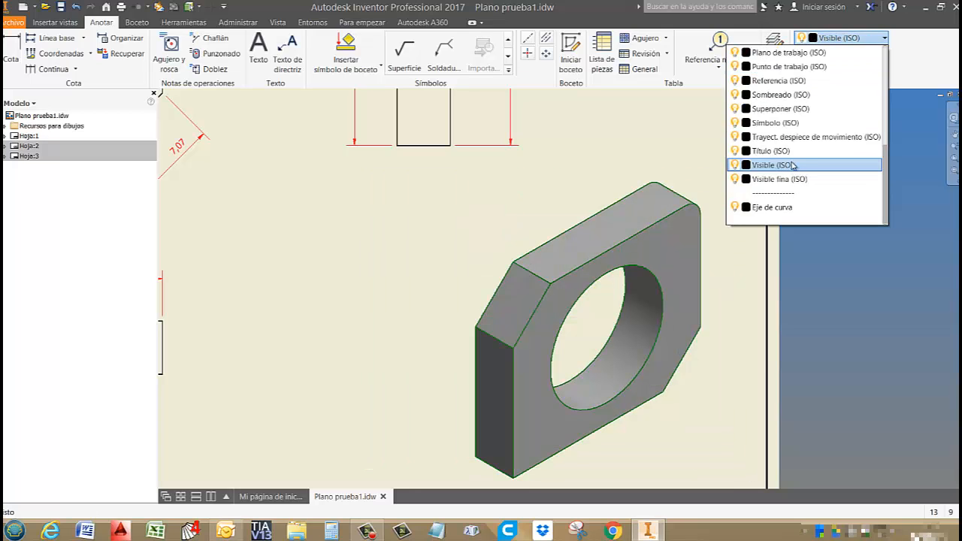
click(779, 43)
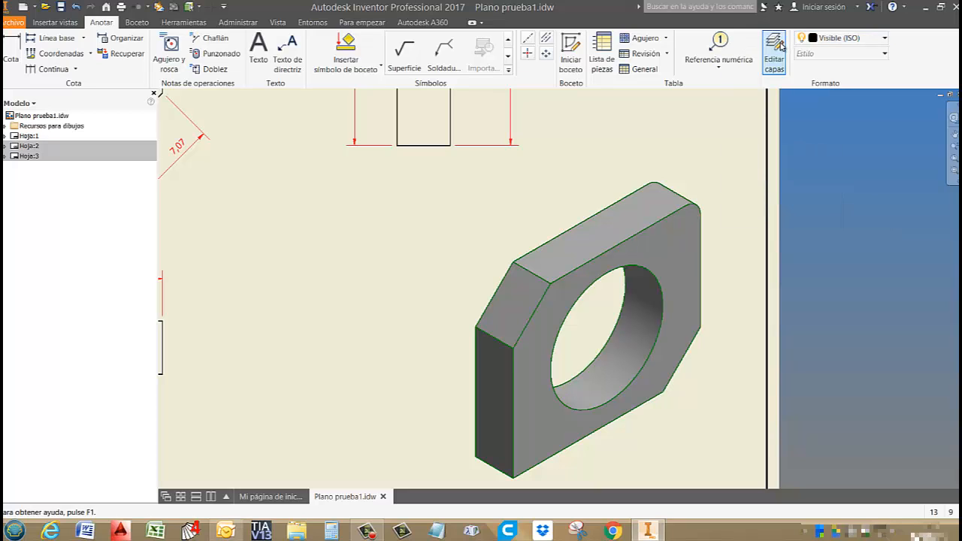
click(814, 42)
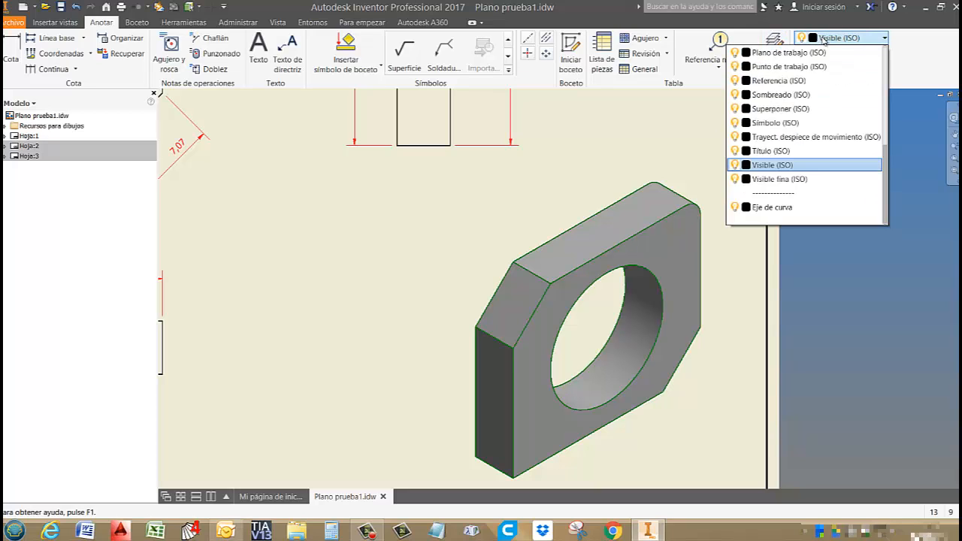
click(782, 180)
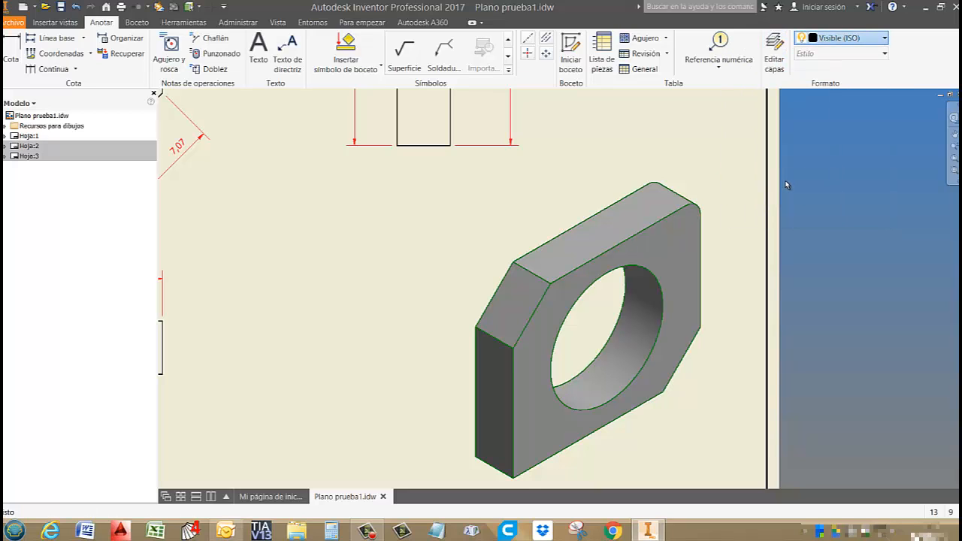
click(775, 64)
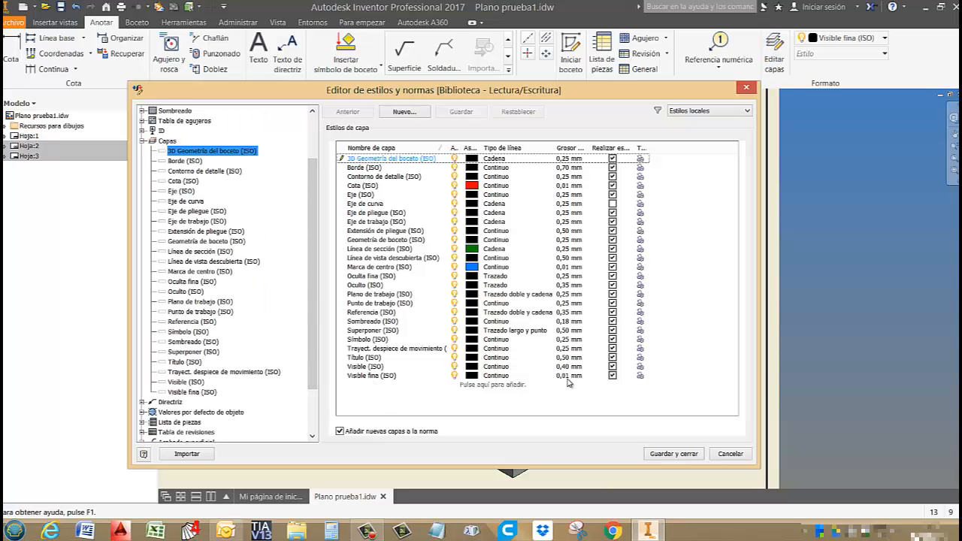
click(746, 88)
Overlap the isometric view with the side view again and compare the thin isometric edges with the side view's outline.
scroll(676, 196, down, 5)
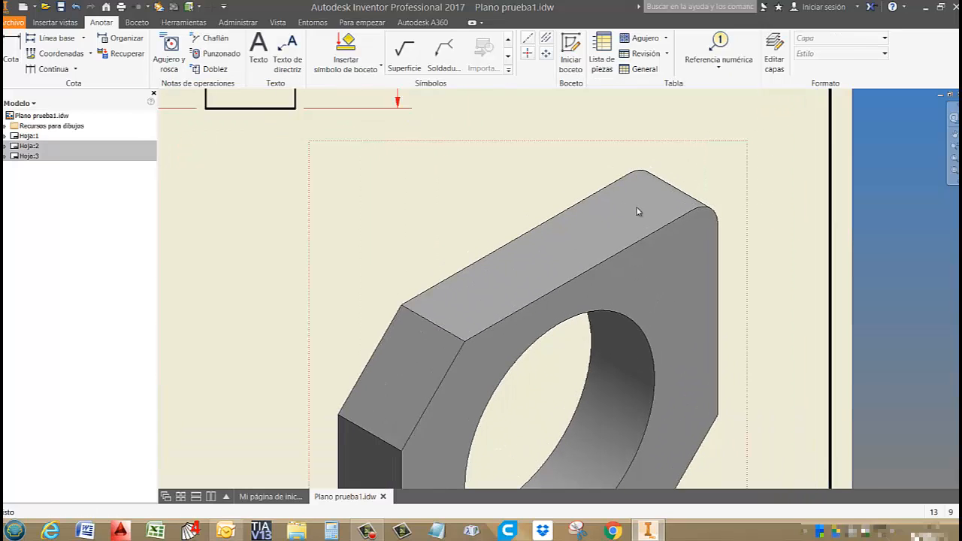
scroll(837, 326, up, 5)
drag(826, 305, 720, 213)
scroll(596, 282, down, 8)
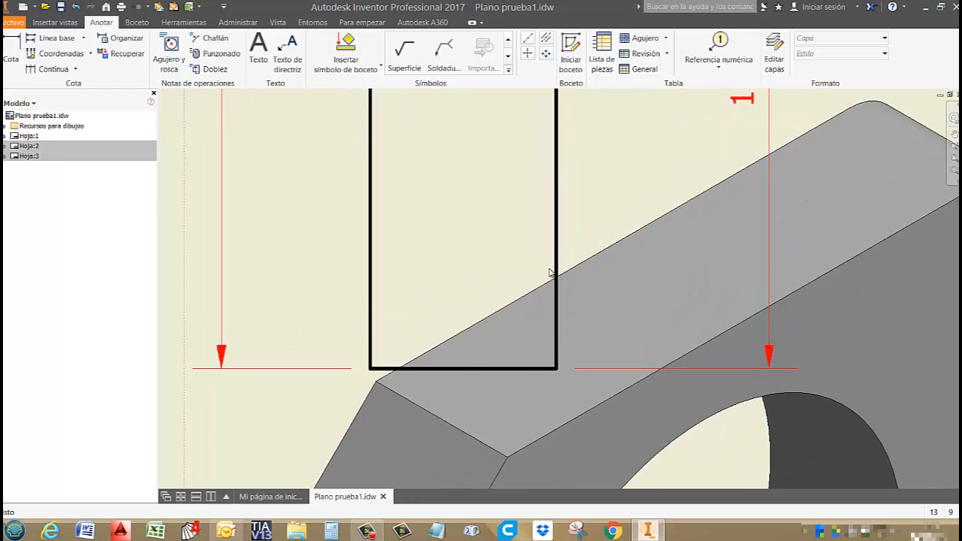
scroll(655, 263, up, 4)
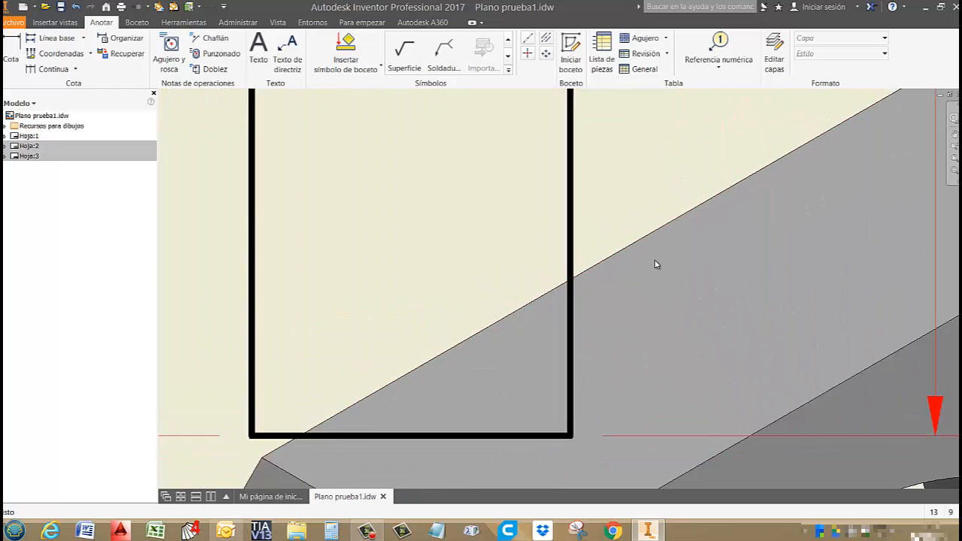
scroll(638, 252, down, 4)
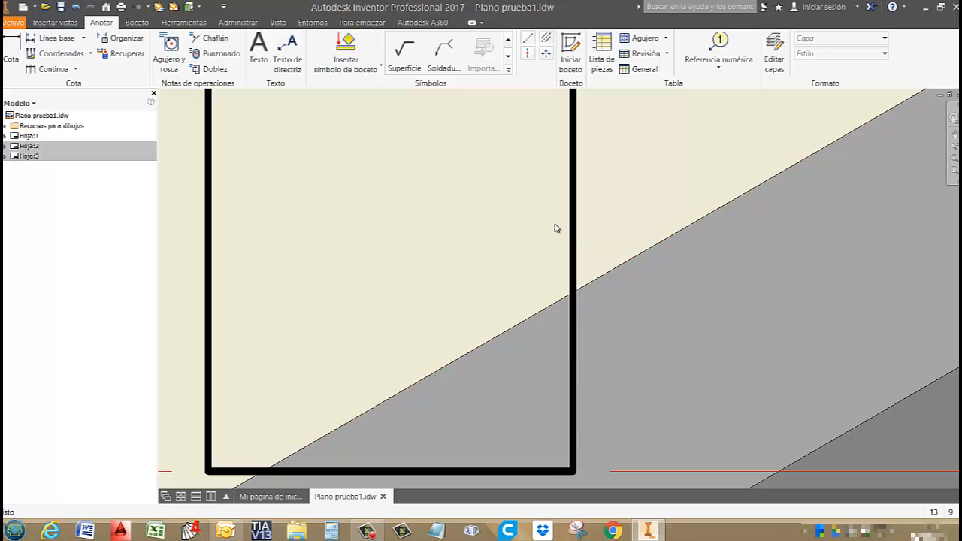
scroll(577, 236, up, 2)
scroll(577, 236, up, 5)
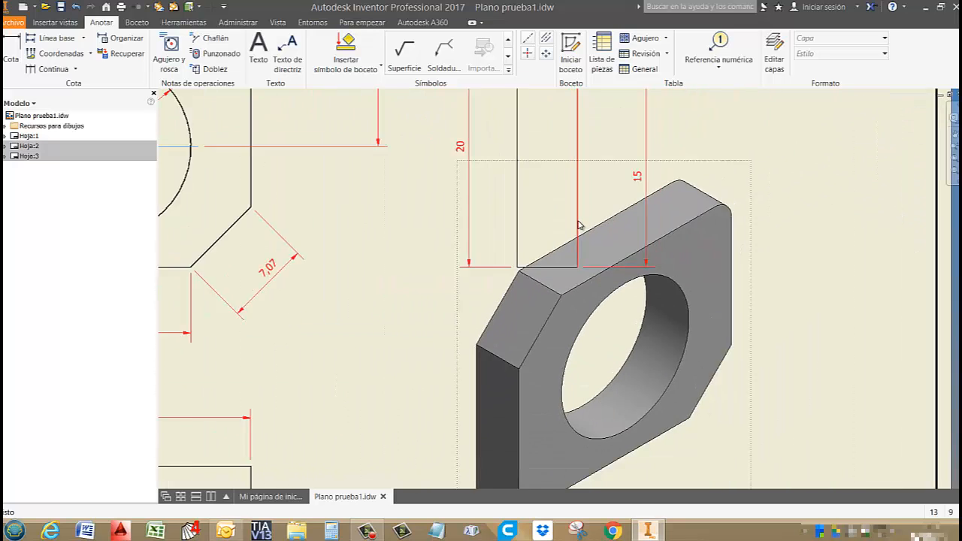
Return the isometric view to its place just above the title block, clear of the side view.
mouse_move(764, 248)
middle_down()
mouse_move(812, 226)
mouse_move(790, 223)
middle_up()
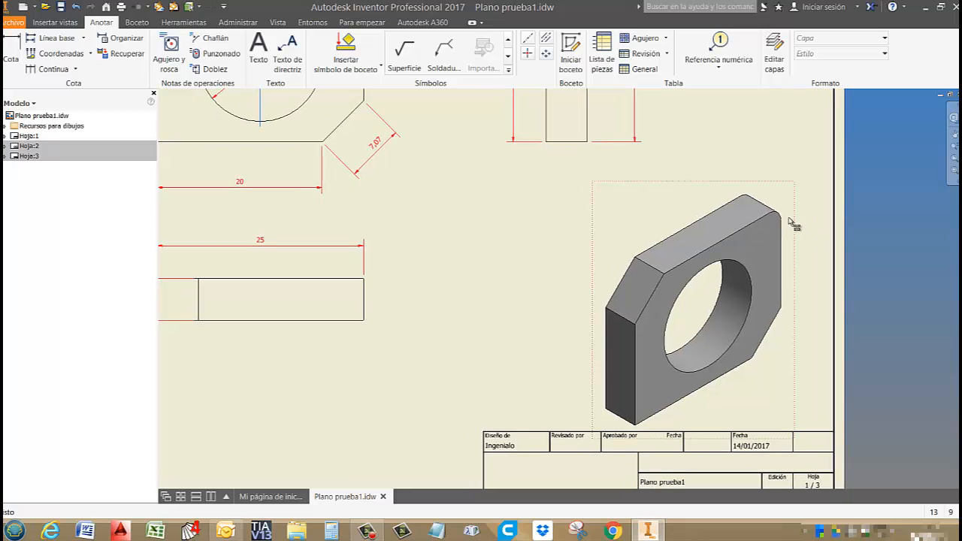
drag(791, 219, 798, 202)
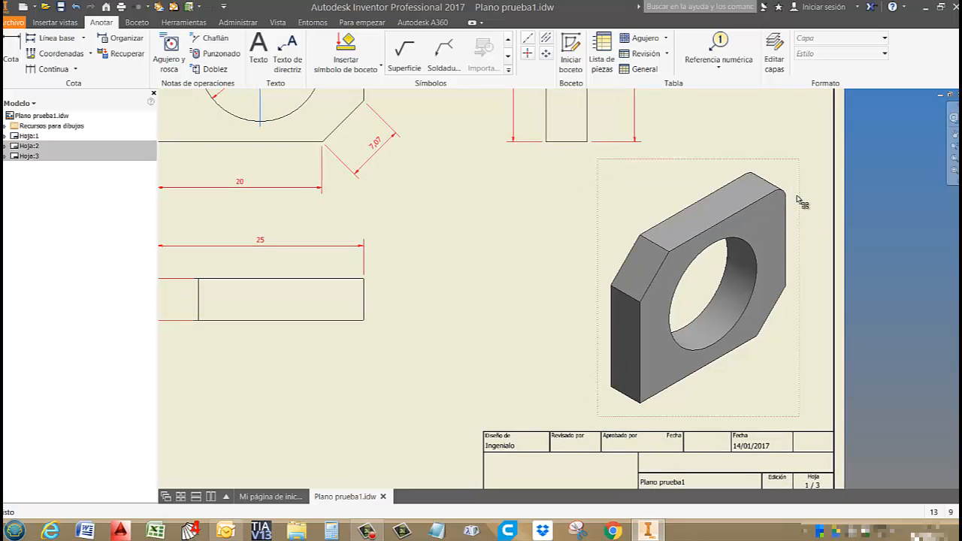
scroll(814, 210, up, 1)
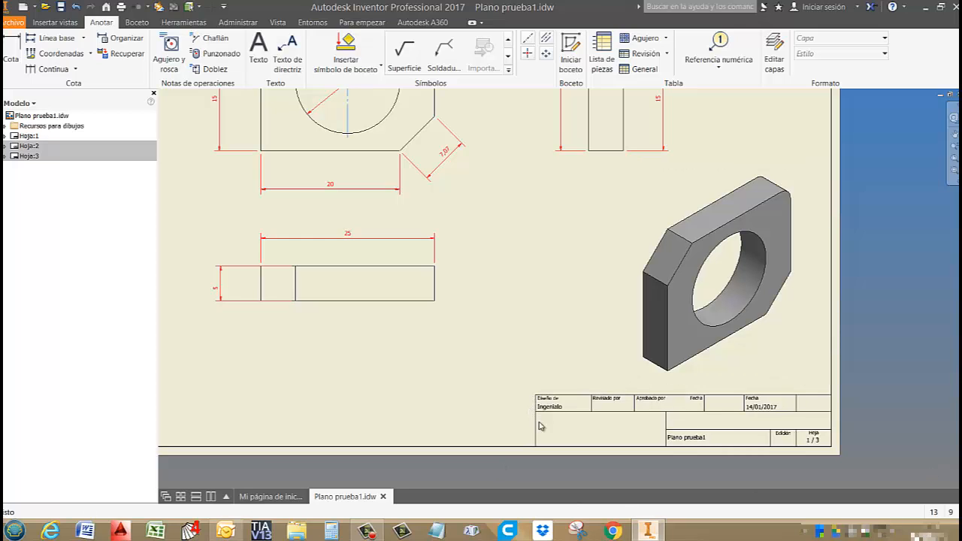
Inspect the sheet's title block and open the ISO title block definition from the drawing resources for editing.
scroll(652, 422, down, 4)
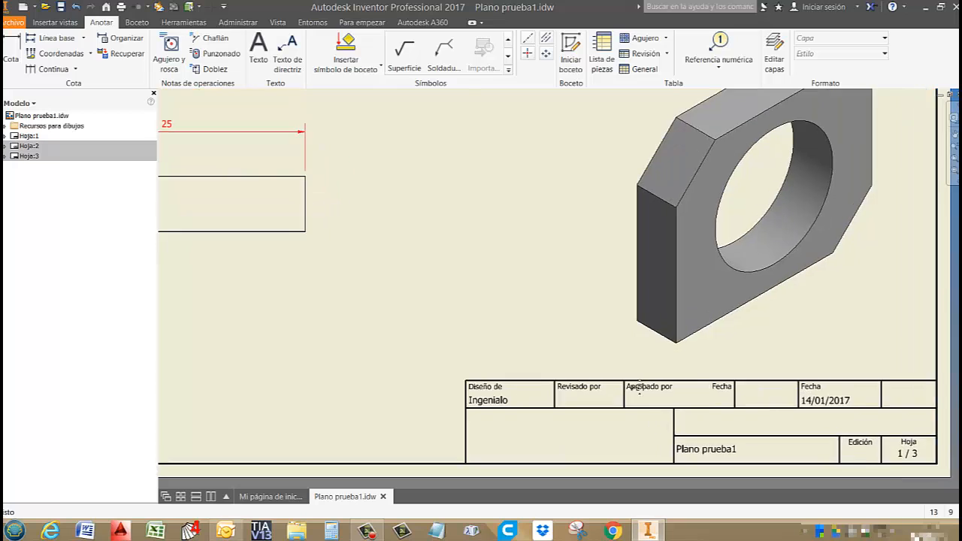
scroll(569, 308, down, 1)
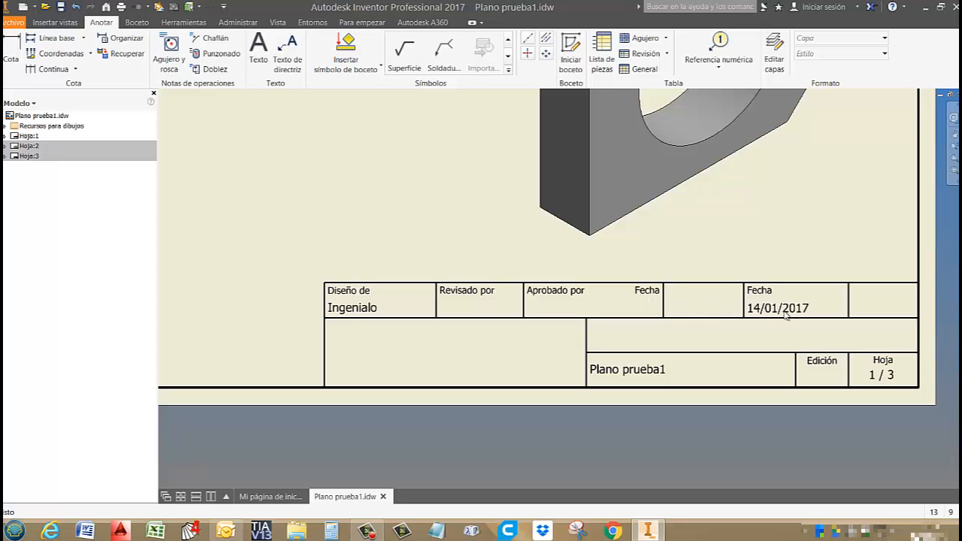
scroll(778, 371, down, 3)
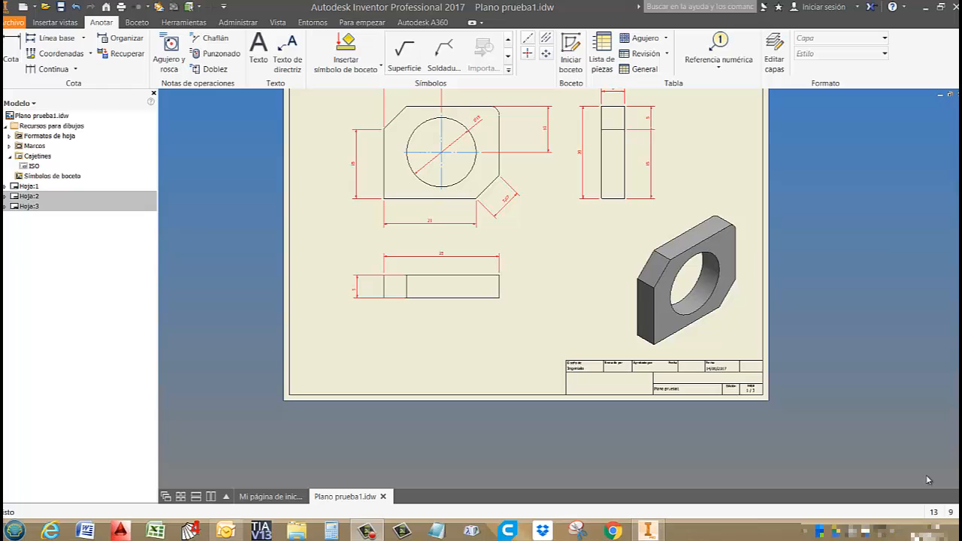
right_click(31, 166)
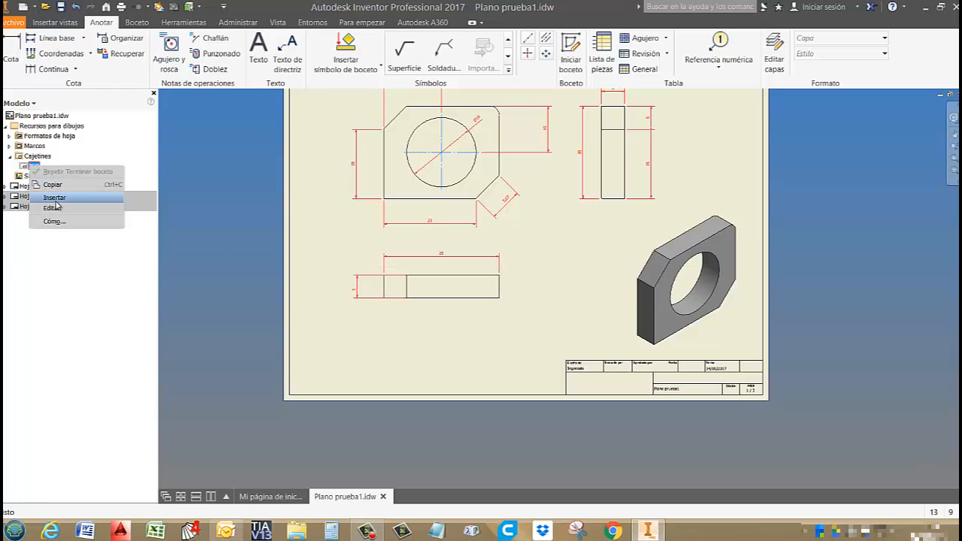
click(62, 208)
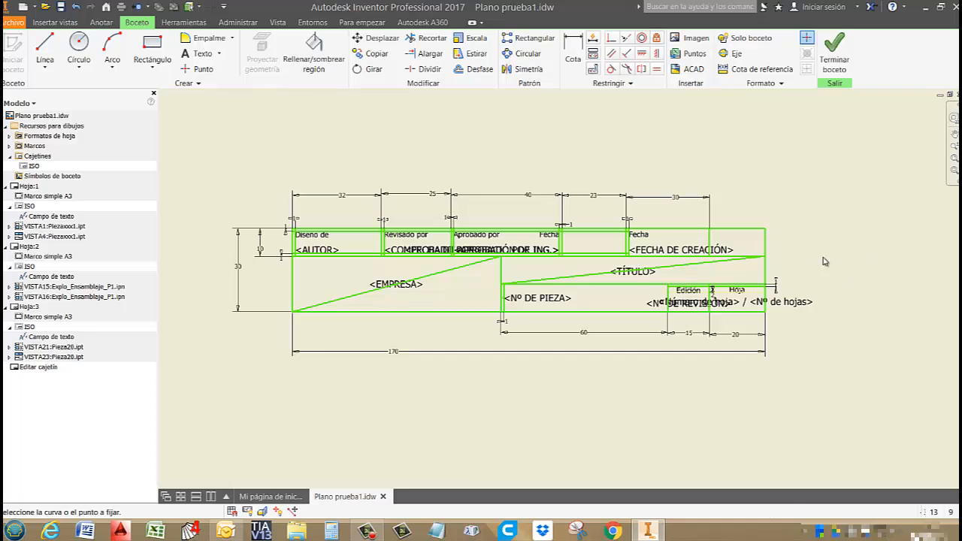
Fix the title block sketch's right and bottom border lines in place and set its overall height to 40 mm.
click(765, 264)
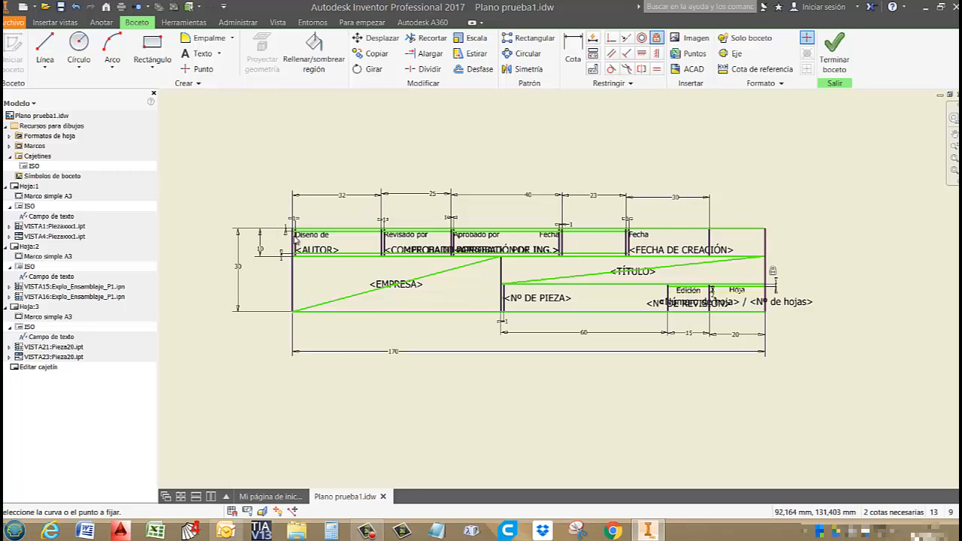
click(748, 311)
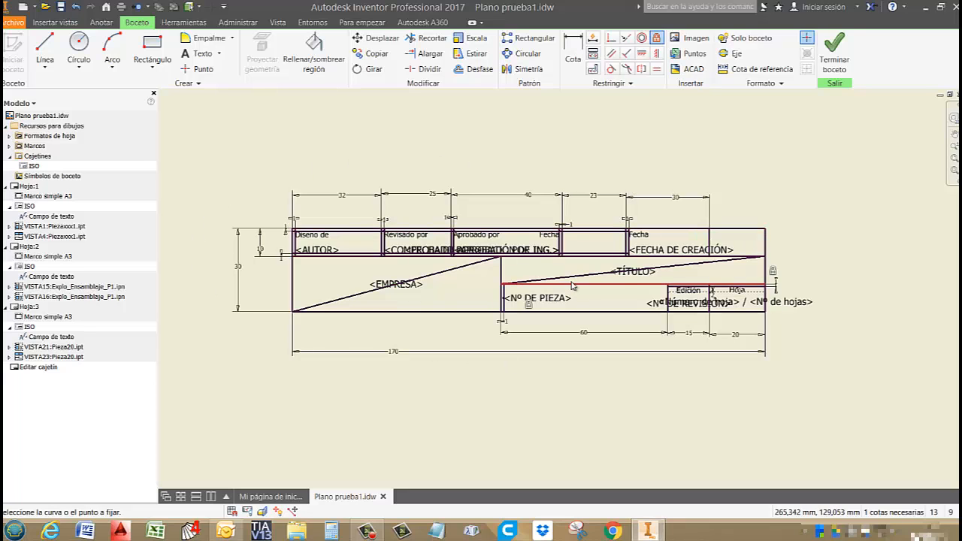
scroll(572, 279, up, 1)
scroll(687, 278, up, 1)
middle_drag(761, 278, 845, 325)
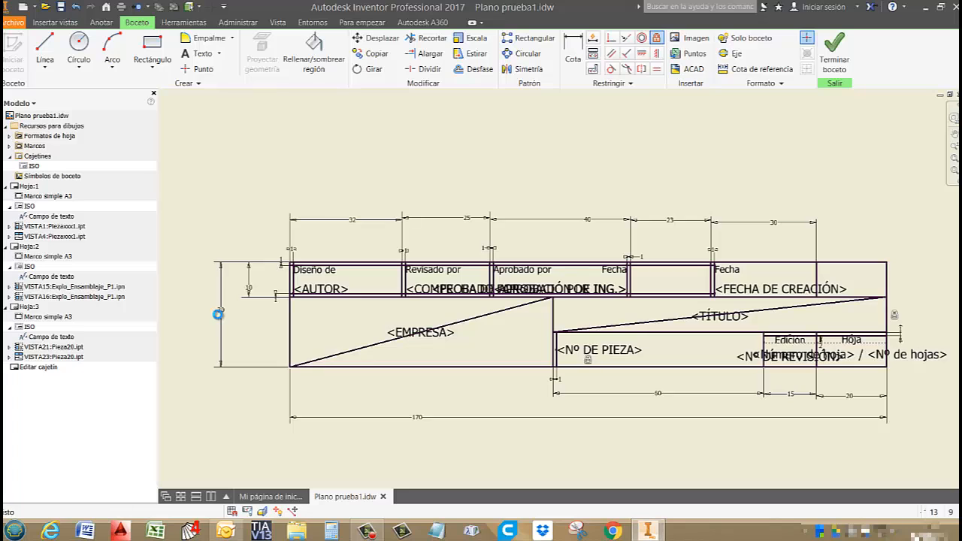
double_click(222, 312)
text(40)
key(Return)
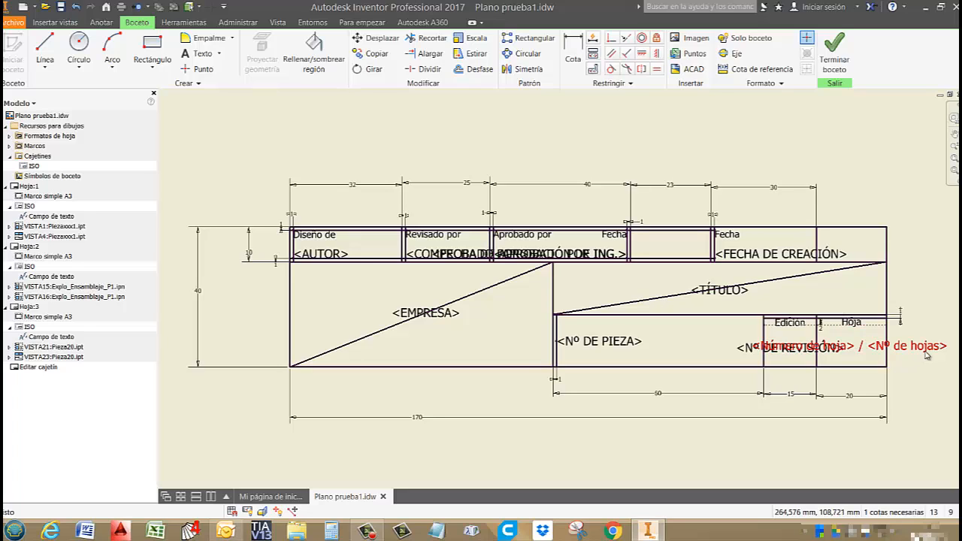
Inspect the sketch-only format of the top row's inner guide line and the diagonal across the <EMPRESA> cell.
scroll(689, 236, down, 1)
click(695, 231)
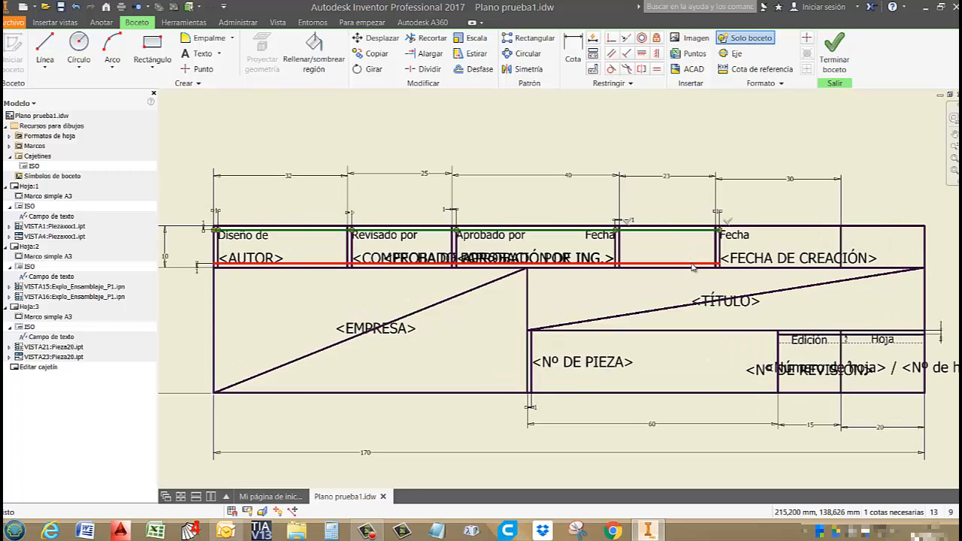
key(Escape)
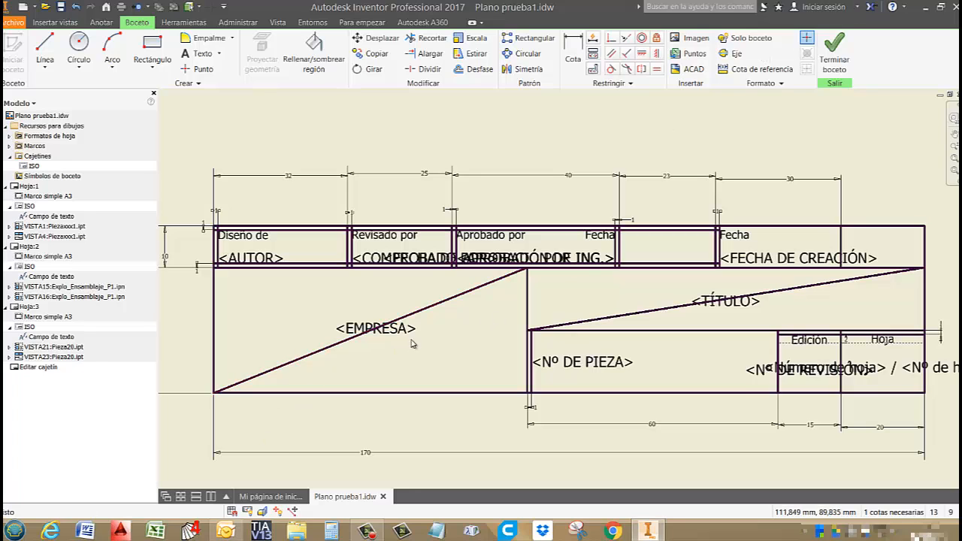
click(433, 308)
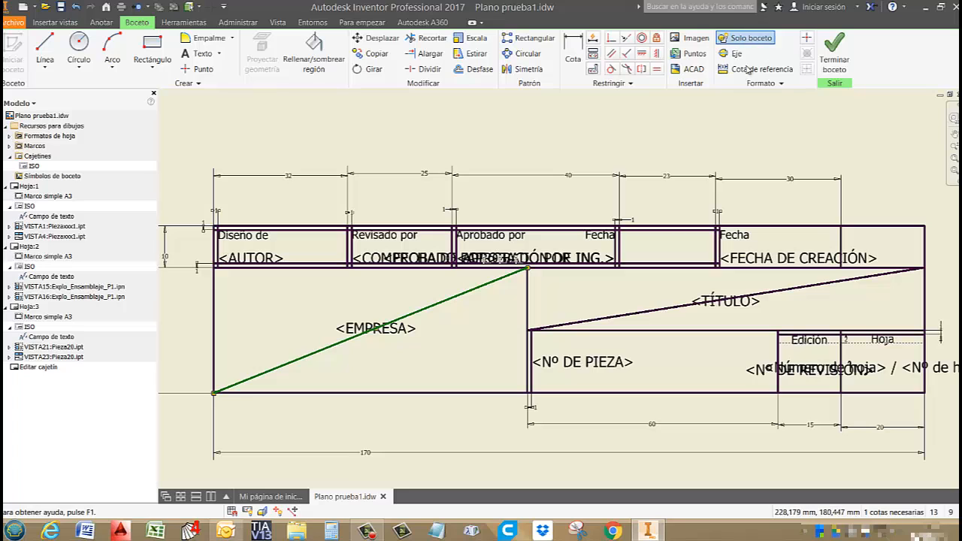
click(759, 36)
click(704, 133)
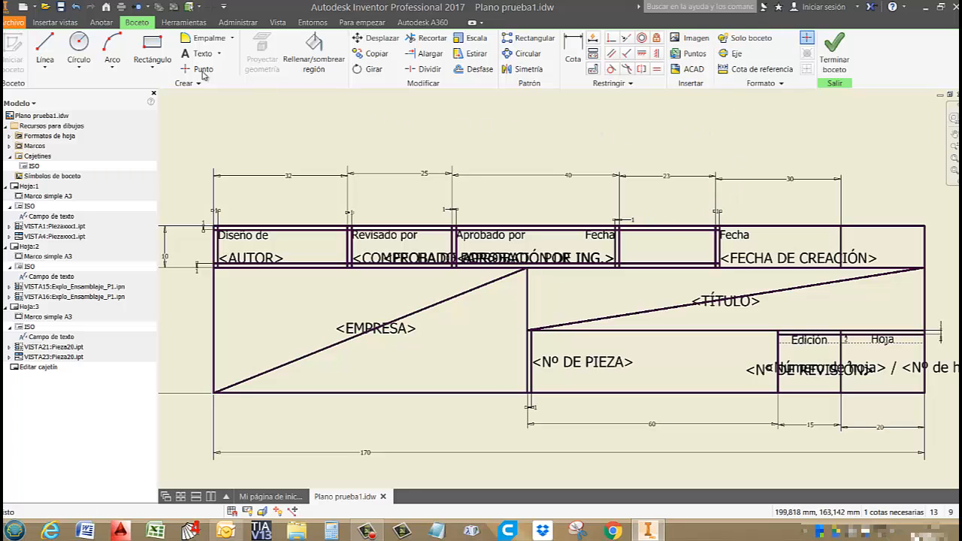
Draw a diagonal line across the empty cell at the title block's upper-right corner and format it as Solo boceto.
click(44, 48)
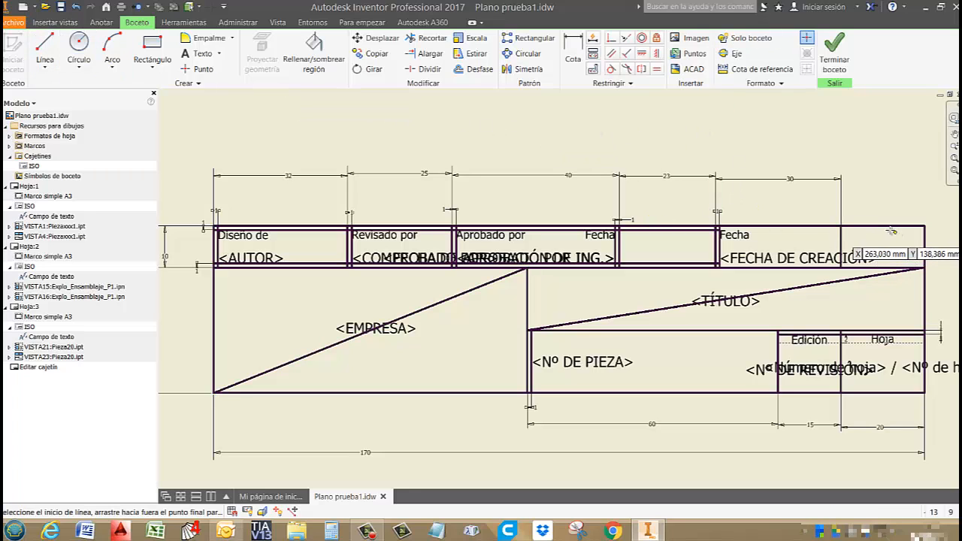
click(840, 226)
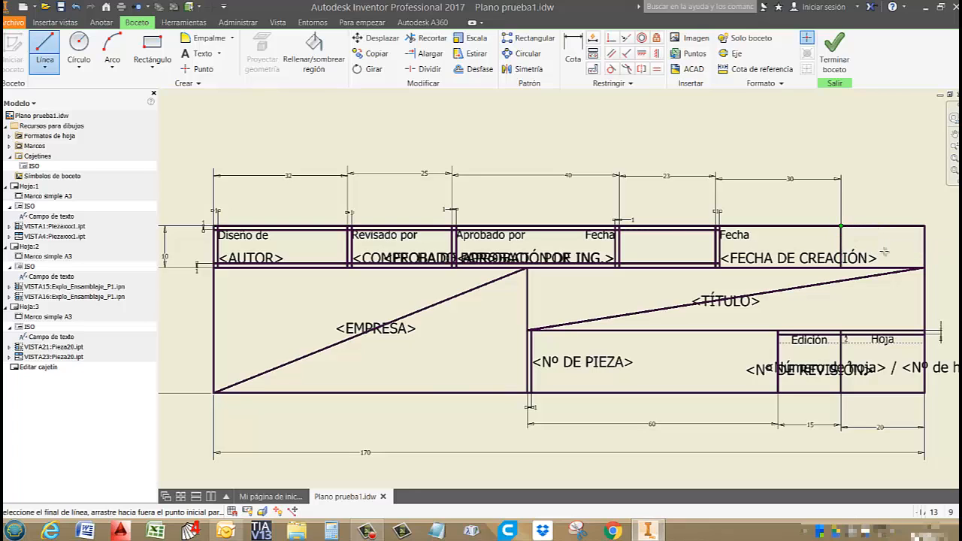
click(923, 267)
key(Escape)
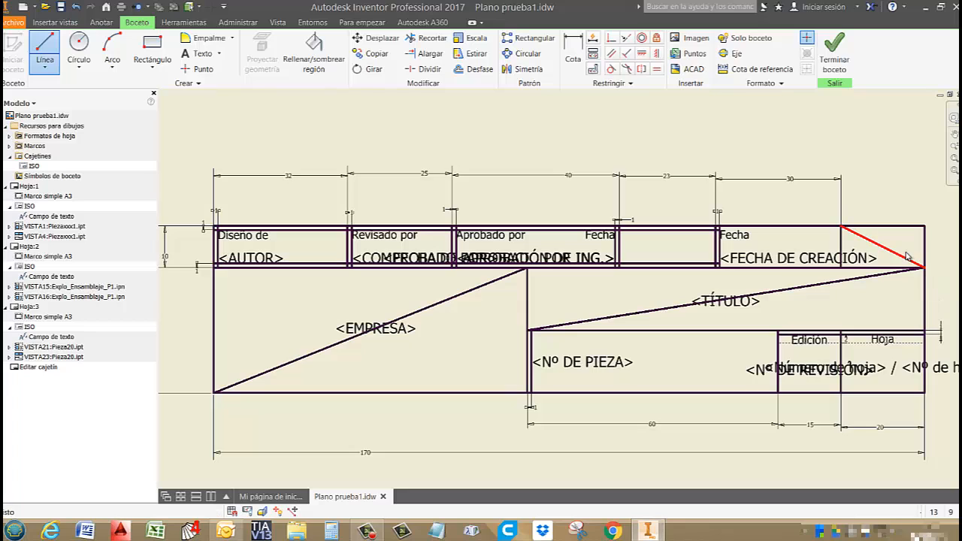
click(746, 38)
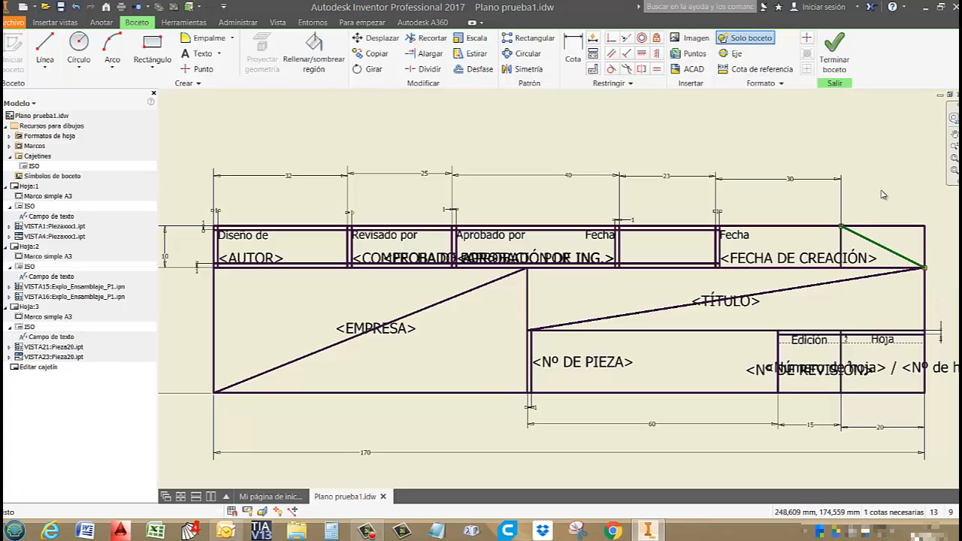
click(883, 213)
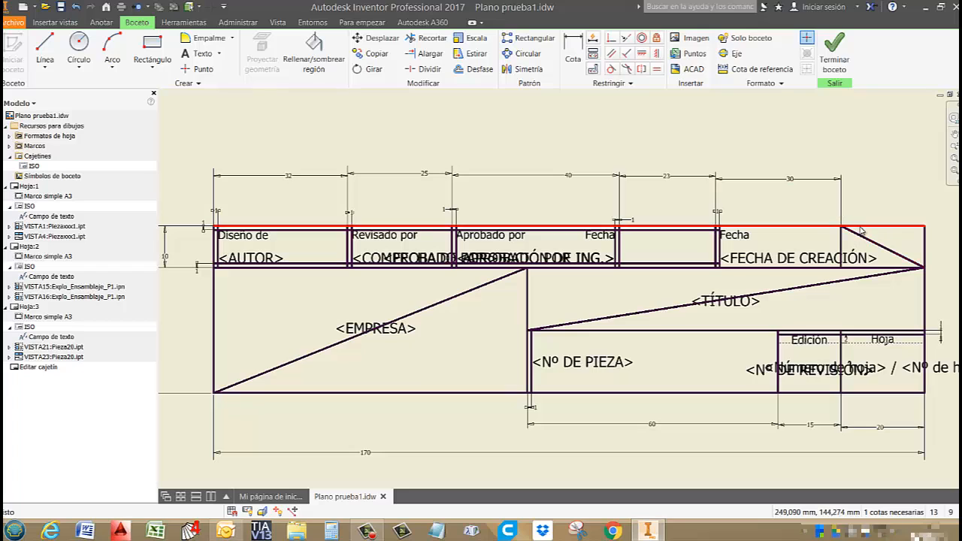
Delete the new diagonal from the upper-right cell of the title block.
click(898, 254)
key(Delete)
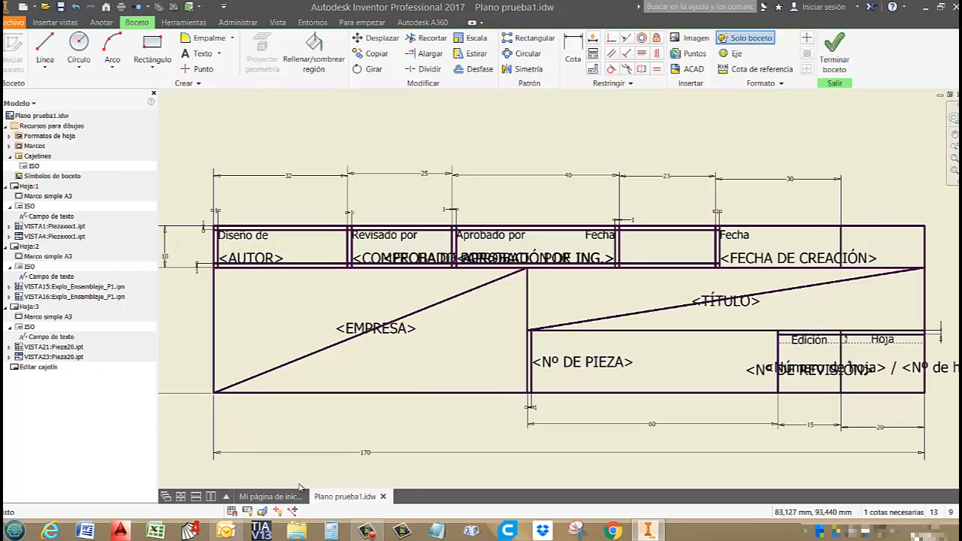
click(323, 192)
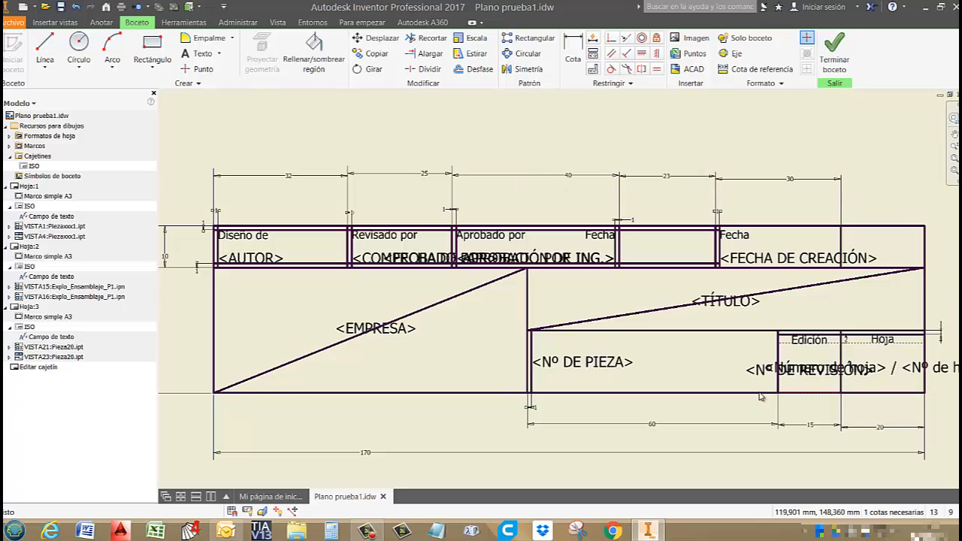
Delete the diagonal guide lines that cross the <TÍTULO> and <EMPRESA> cells.
scroll(499, 346, up, 2)
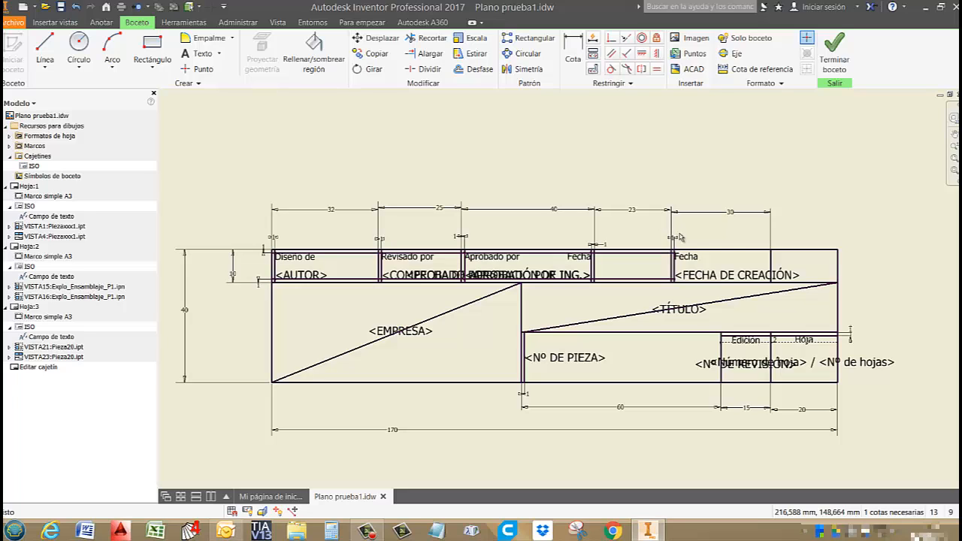
click(735, 306)
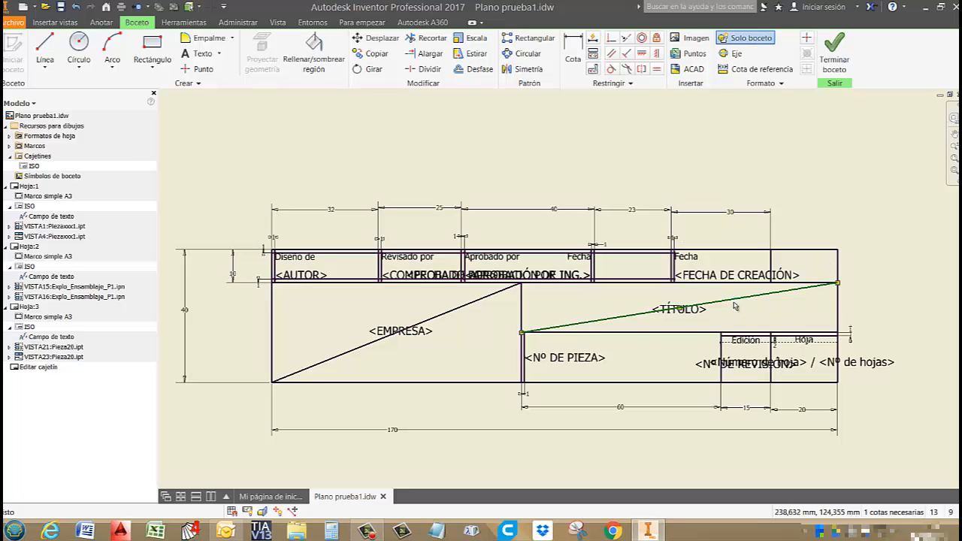
key(Delete)
click(459, 309)
key(Delete)
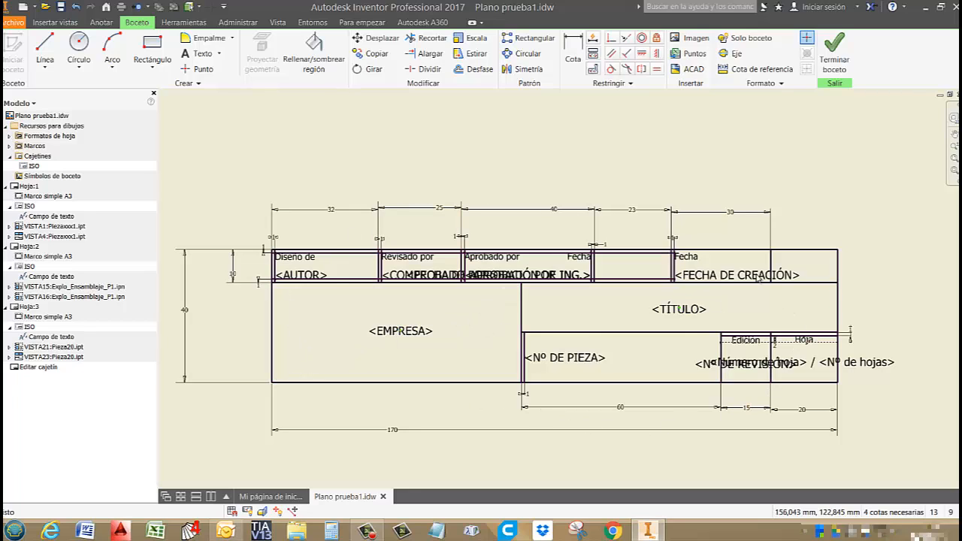
click(425, 339)
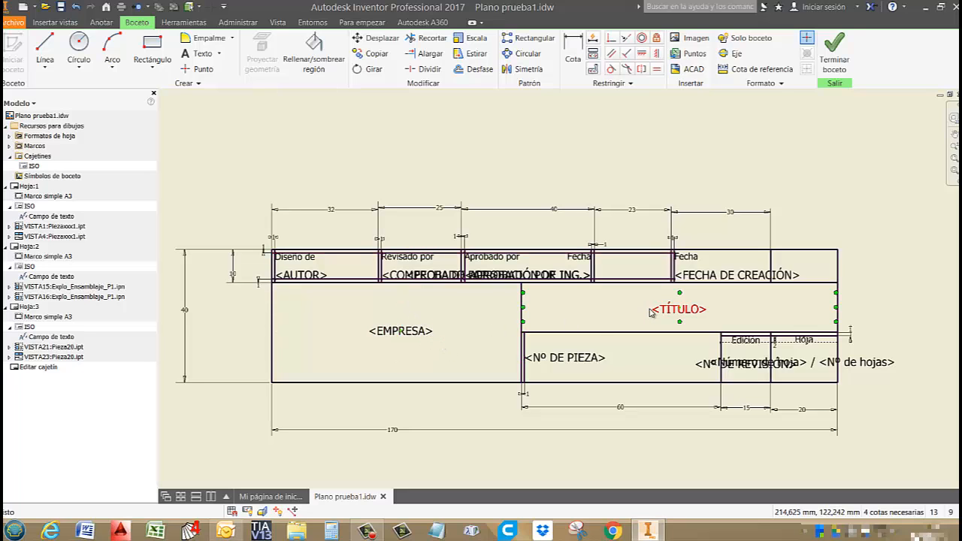
Start a text above the title block and browse the property fields offered under Propiedades - Dibujo.
middle_drag(579, 324, 629, 324)
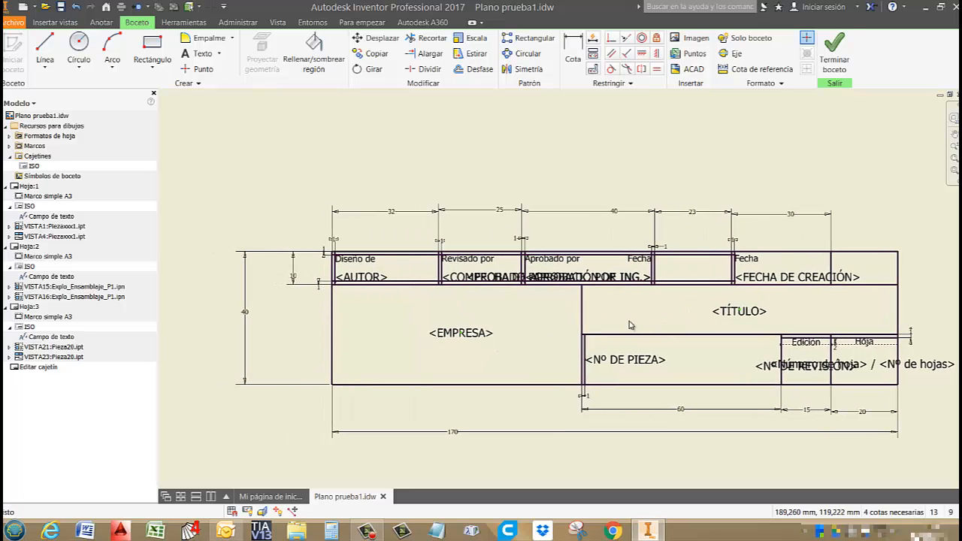
scroll(481, 342, up, 5)
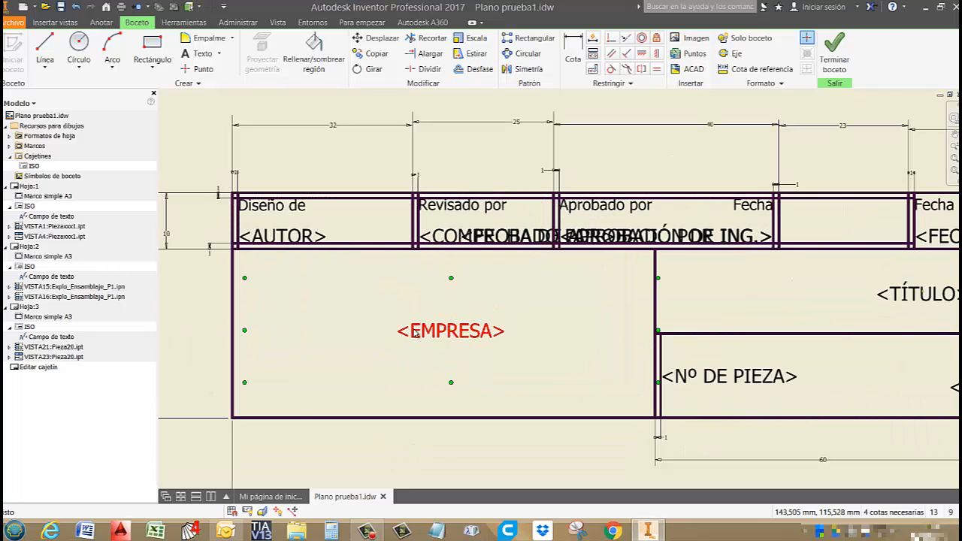
scroll(453, 319, down, 2)
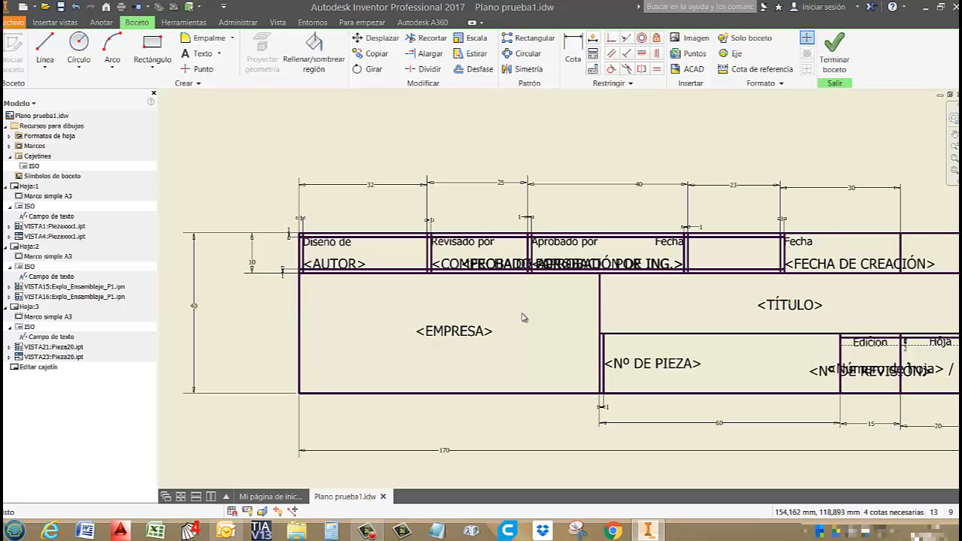
middle_drag(524, 317, 512, 353)
scroll(496, 366, down, 1)
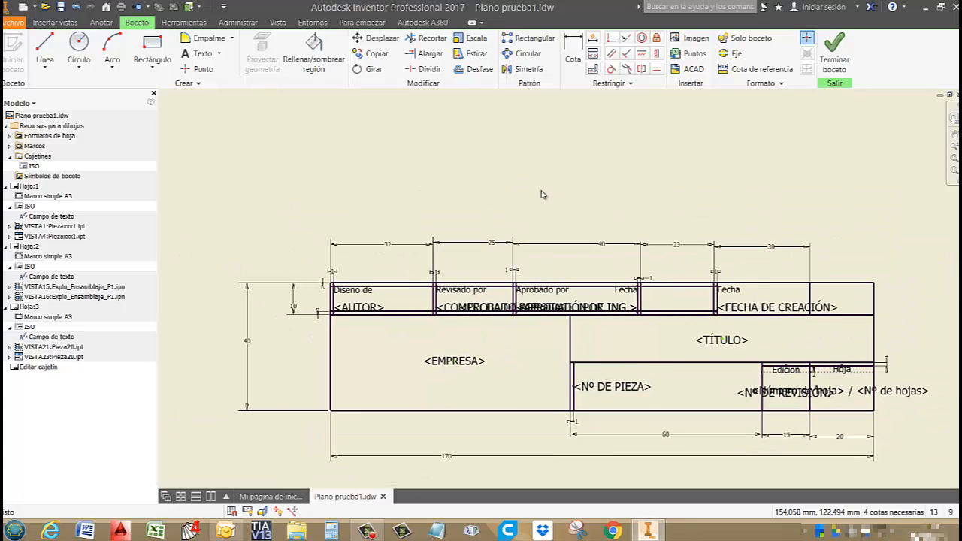
click(197, 53)
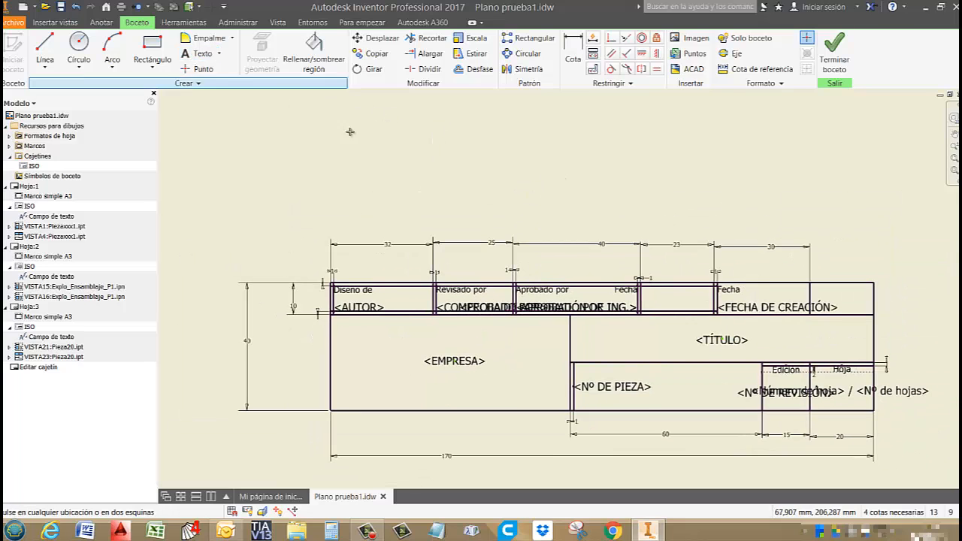
click(490, 183)
click(467, 294)
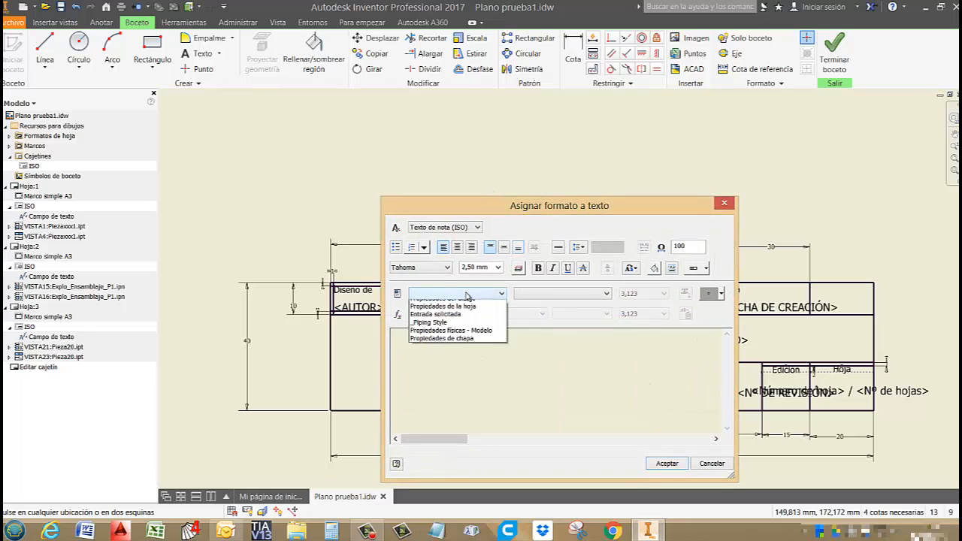
click(469, 311)
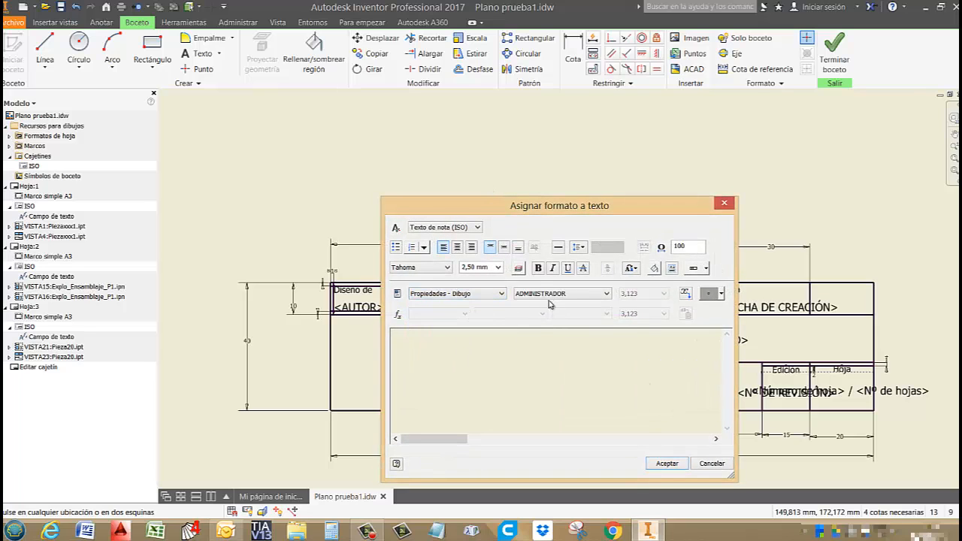
click(550, 296)
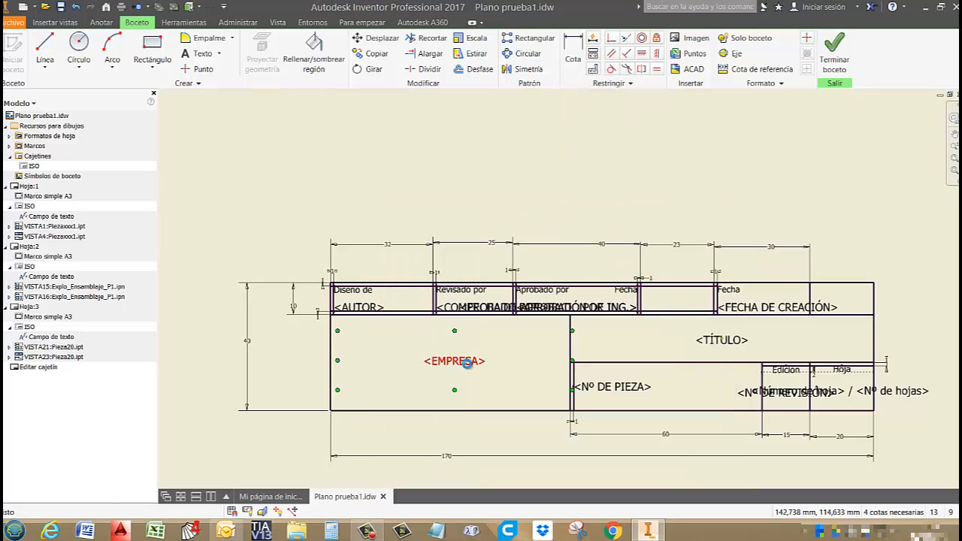
Delete the <EMPRESA> text field and insert the Ingenialo logo image into the title block sketch.
key(Delete)
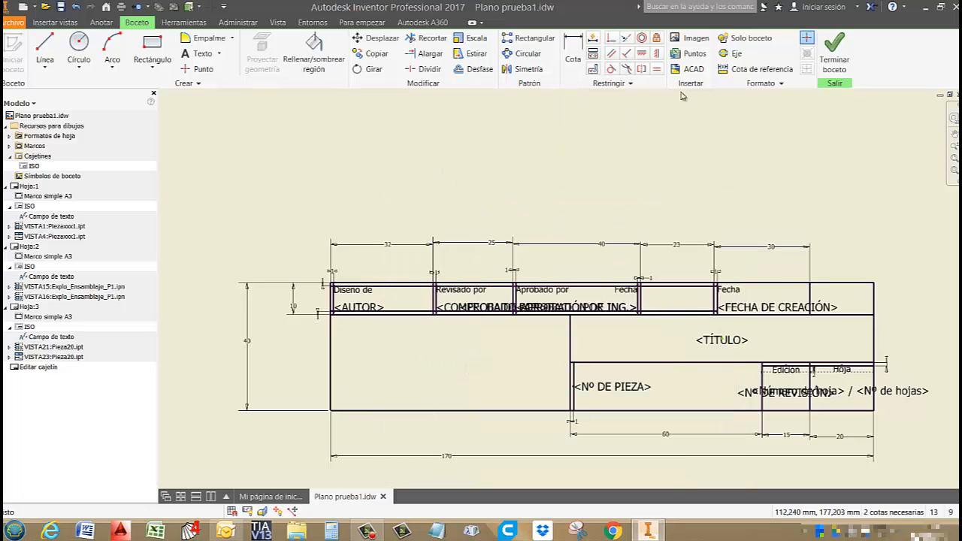
click(690, 37)
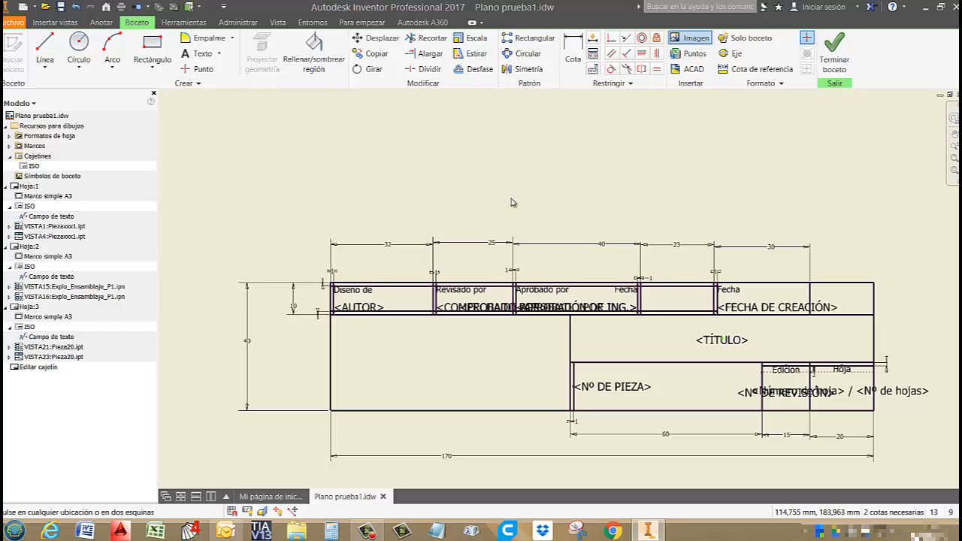
double_click(677, 141)
click(377, 142)
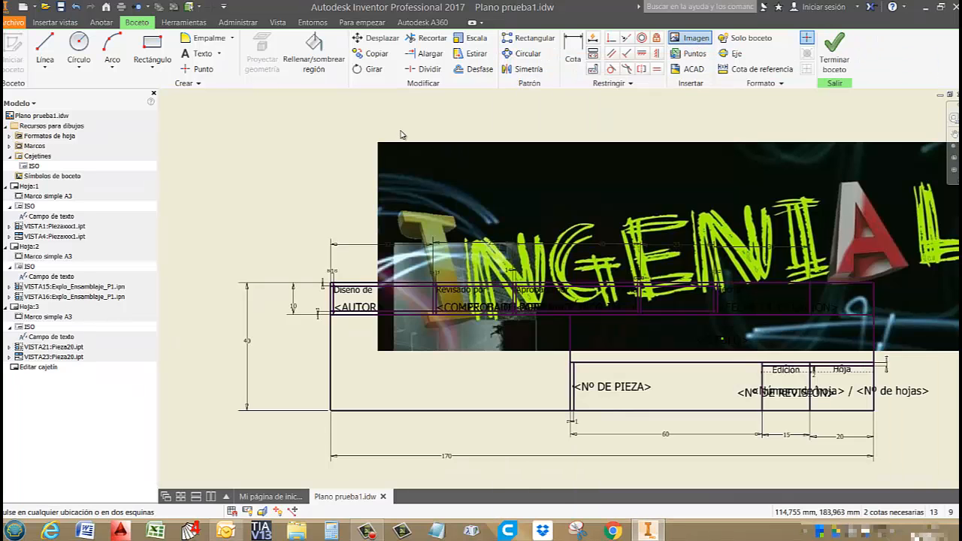
key(Escape)
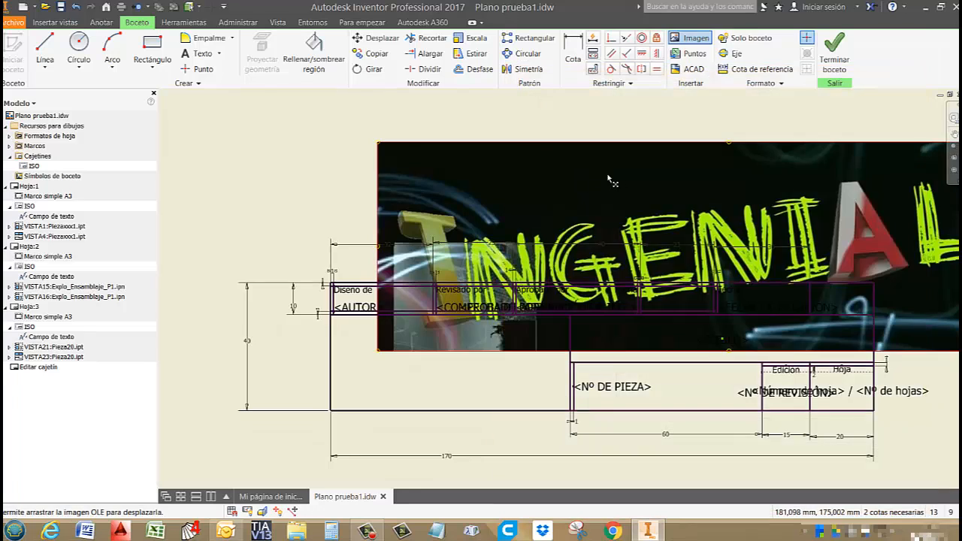
Scale the Ingenialo logo to the width of the former company cell and position it inside that cell.
scroll(661, 180, down, 4)
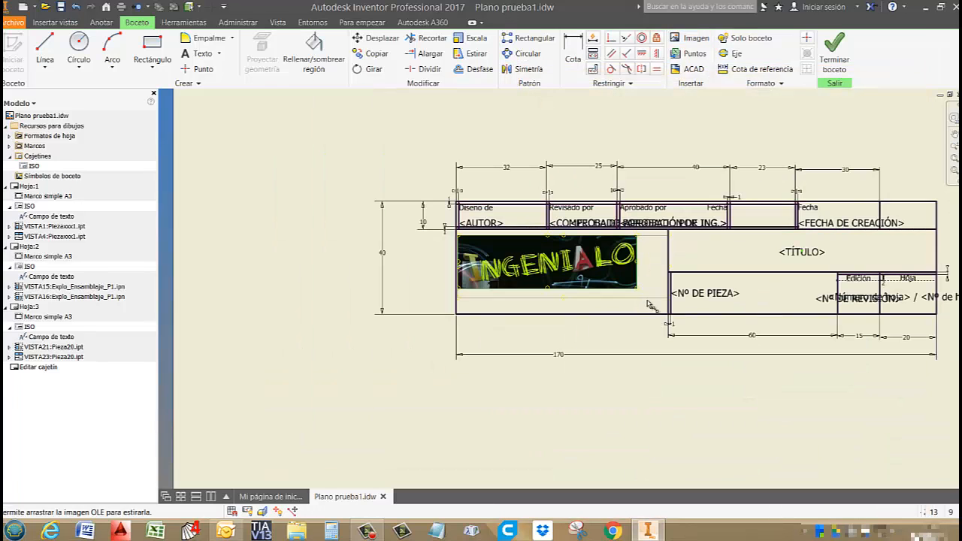
drag(649, 303, 641, 300)
scroll(610, 282, up, 1)
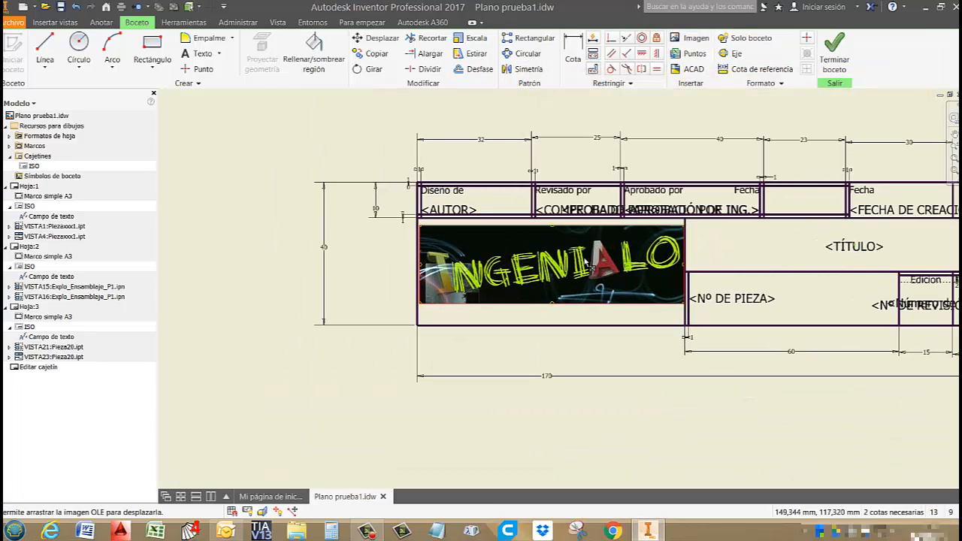
drag(585, 262, 585, 271)
Delete the Aprobado por and Revisado por labels from the title block's top row.
mouse_move(833, 244)
middle_down()
mouse_move(728, 272)
mouse_move(574, 260)
middle_up()
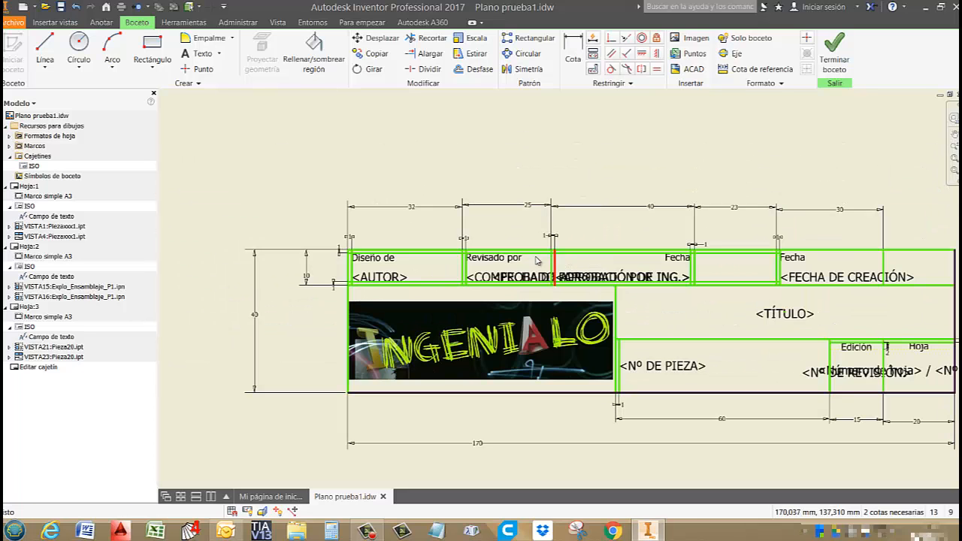
click(508, 259)
key(Delete)
scroll(552, 266, up, 1)
scroll(553, 267, up, 1)
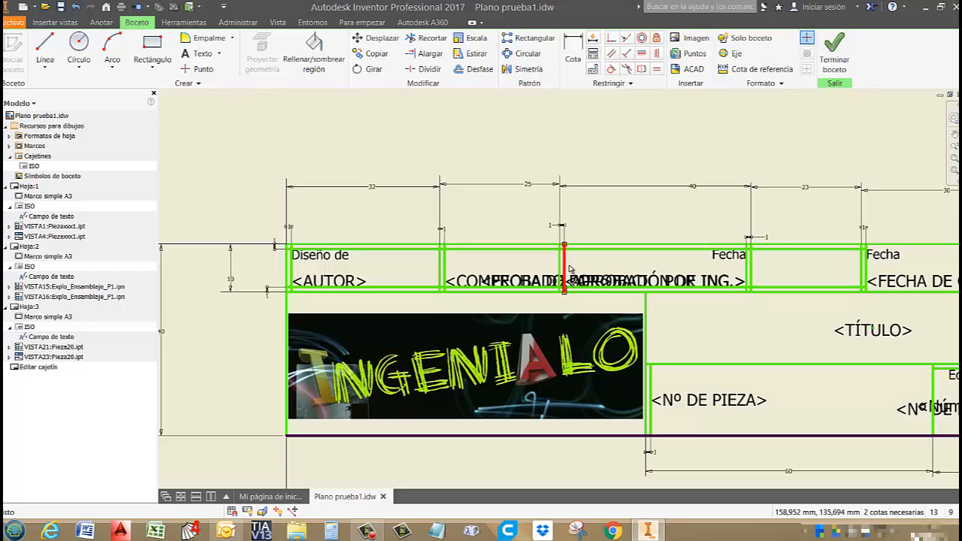
Delete the divider lines and the remaining review, approval and date texts between the <AUTOR> and <FECHA DE CREACIÓN> cells.
click(568, 268)
key(Delete)
click(545, 267)
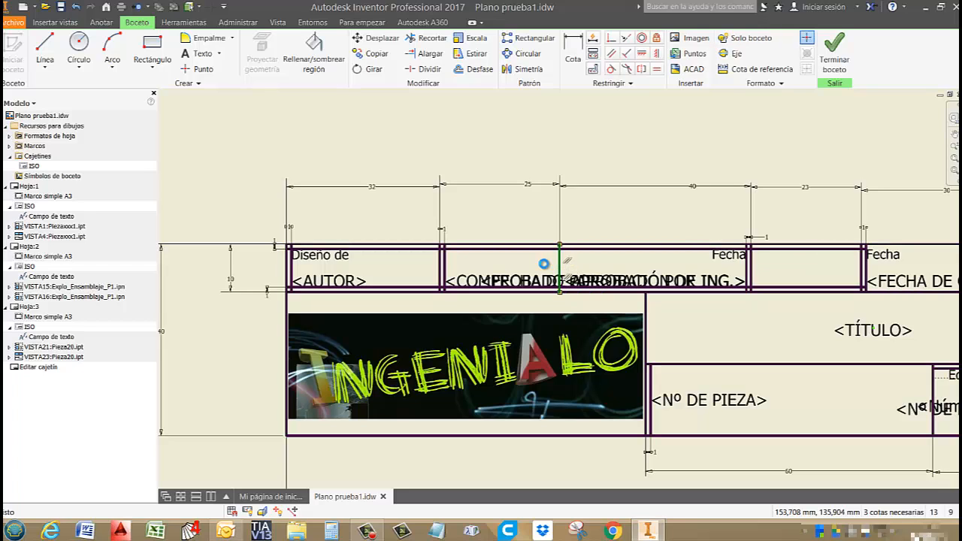
key(Delete)
click(498, 278)
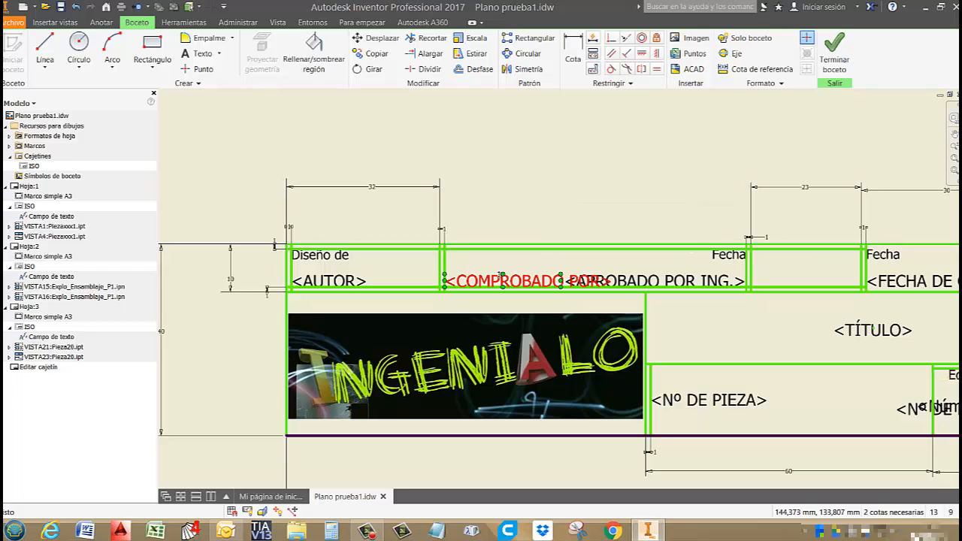
key(Delete)
key(Delete)
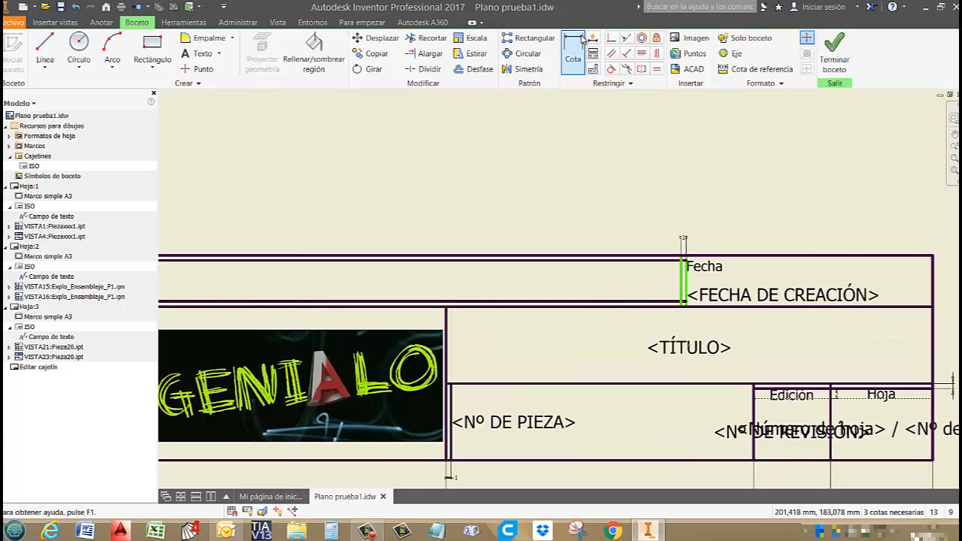
Dimension the <FECHA DE CREACIÓN> cell's width up to the title block's right border and finish the sketch.
click(574, 52)
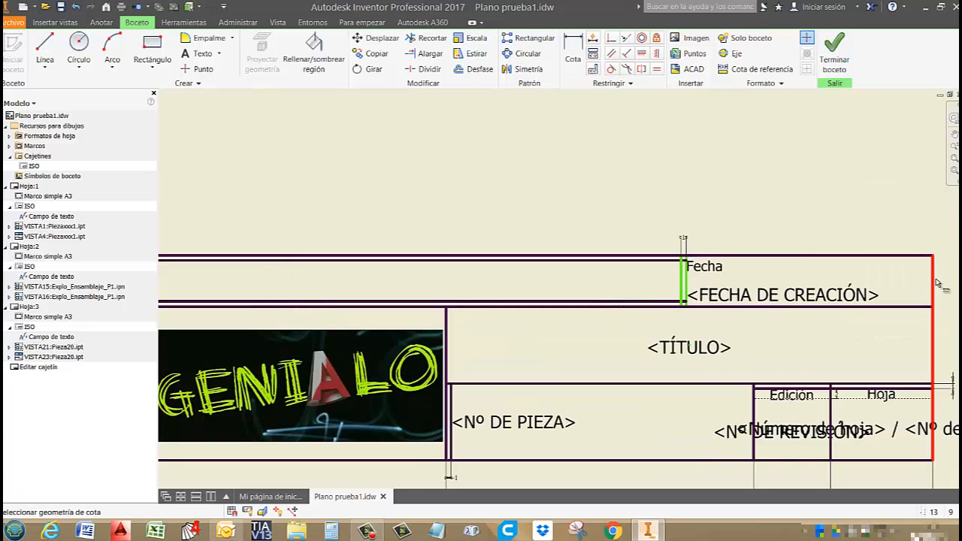
click(935, 281)
click(780, 203)
scroll(549, 205, up, 1)
scroll(549, 206, up, 1)
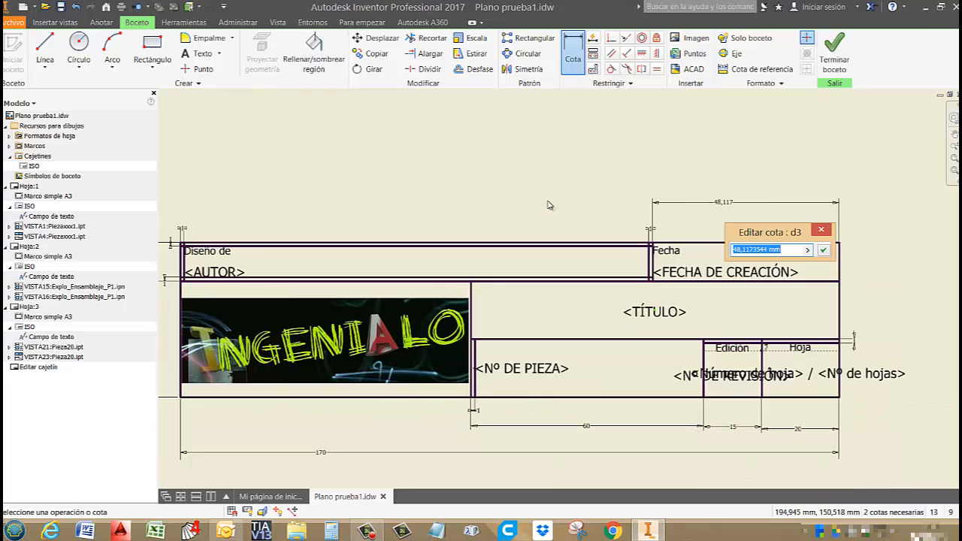
scroll(670, 212, up, 2)
scroll(649, 232, up, 1)
middle_drag(649, 232, 624, 233)
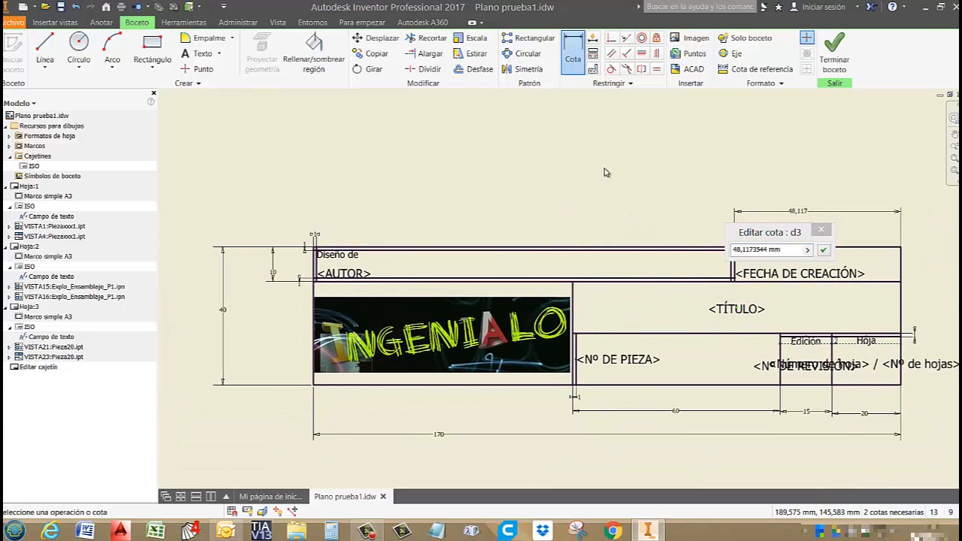
key(Escape)
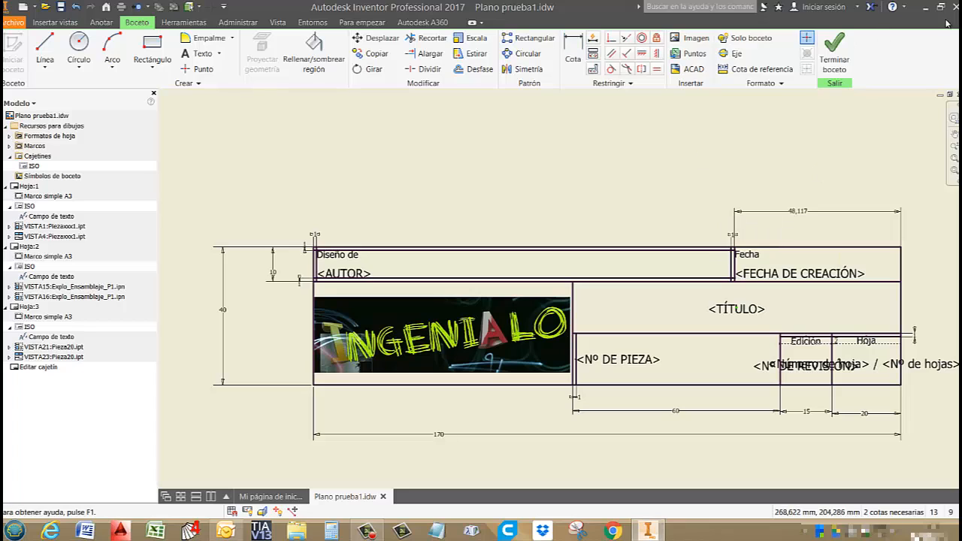
click(832, 49)
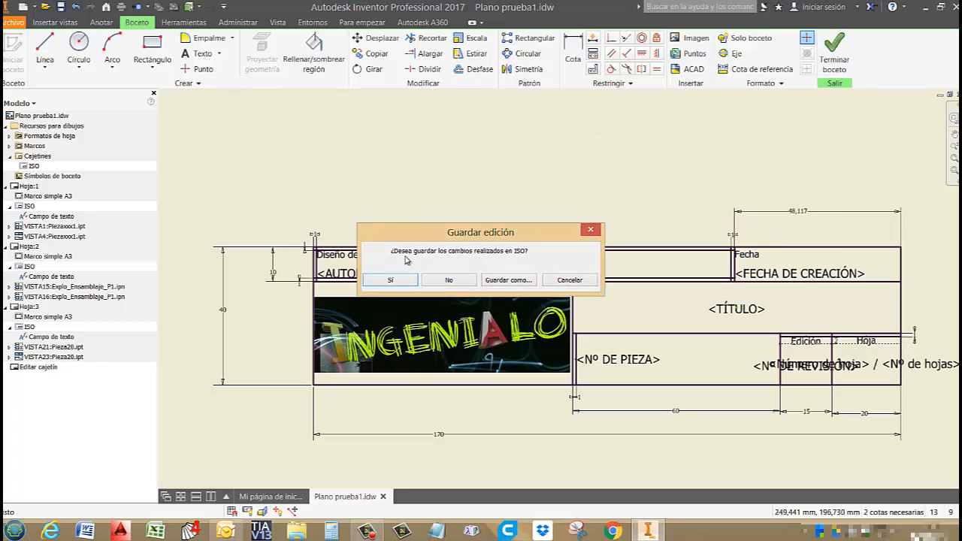